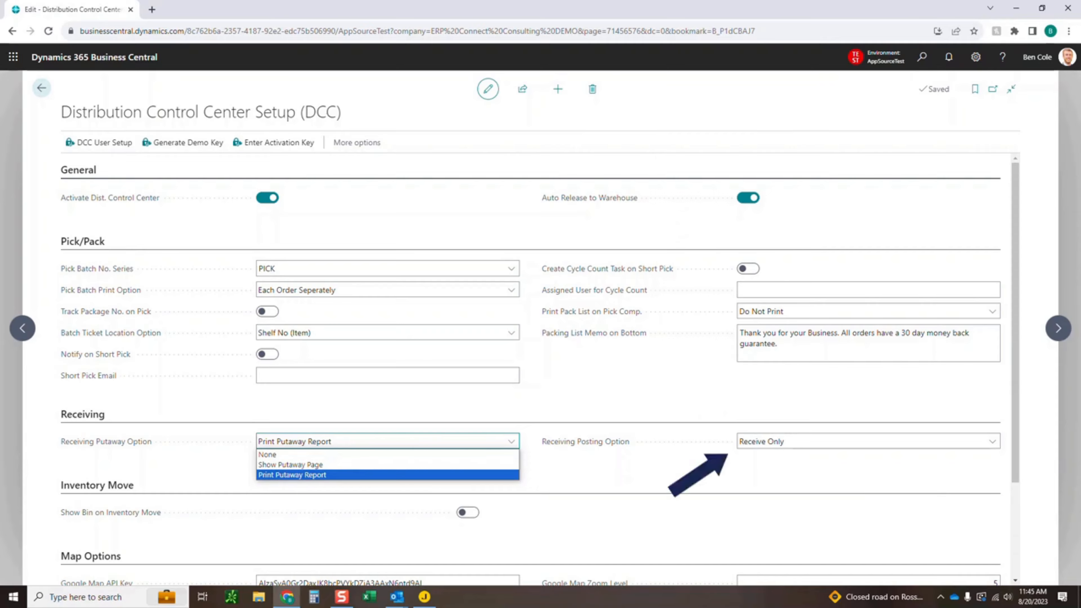
# Review the Receiving Posting Option choices and the remaining sections of the Distribution Control Center Setup, and leave the setup page
pyautogui.click(992, 442)
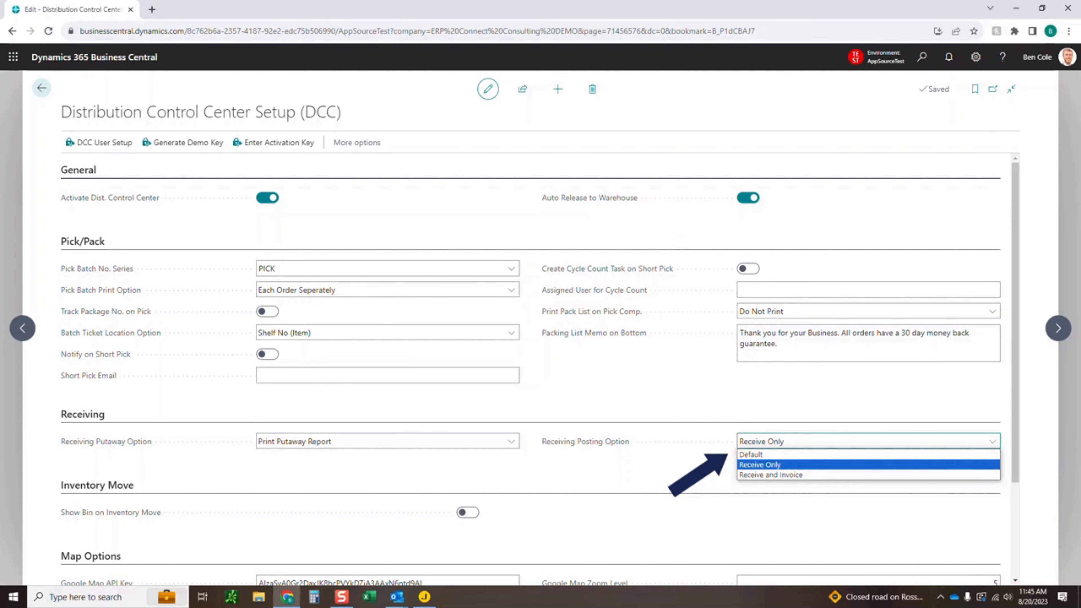
pyautogui.press('Escape')
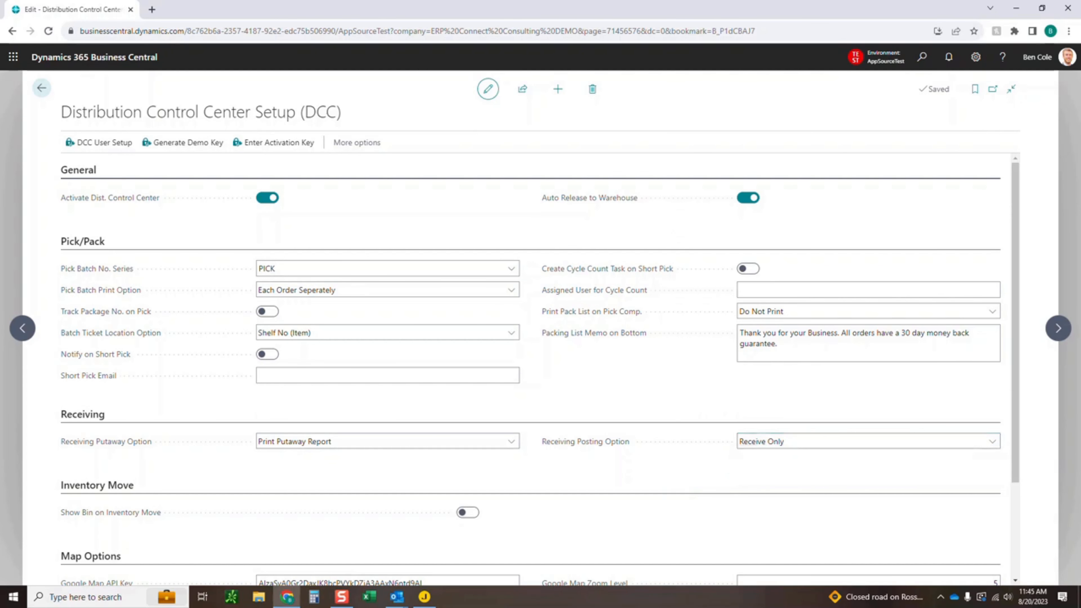
pyautogui.scroll(-1, 531, 368)
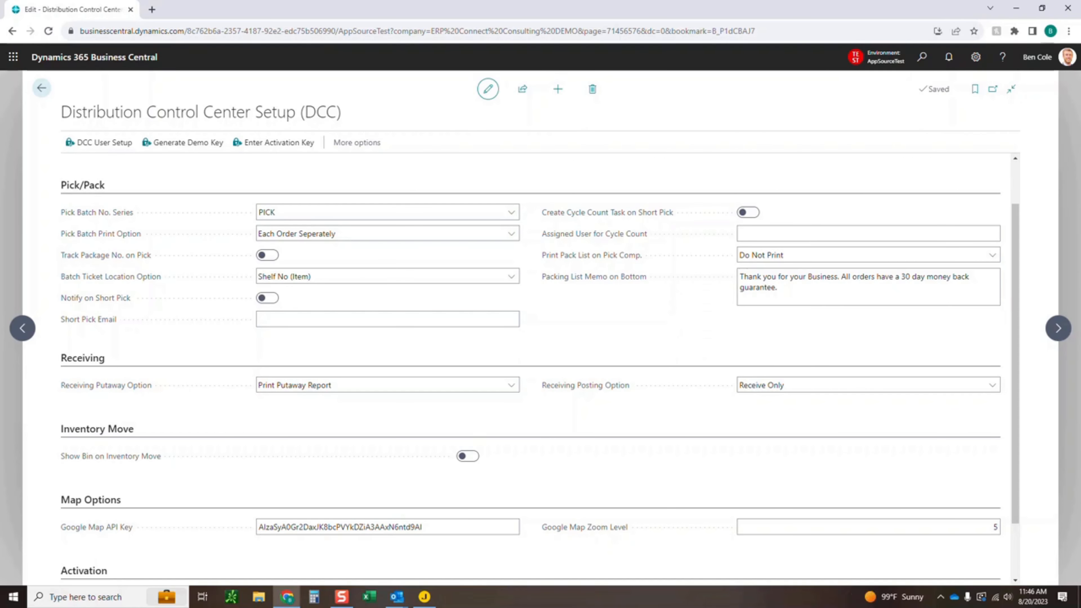
pyautogui.click(41, 88)
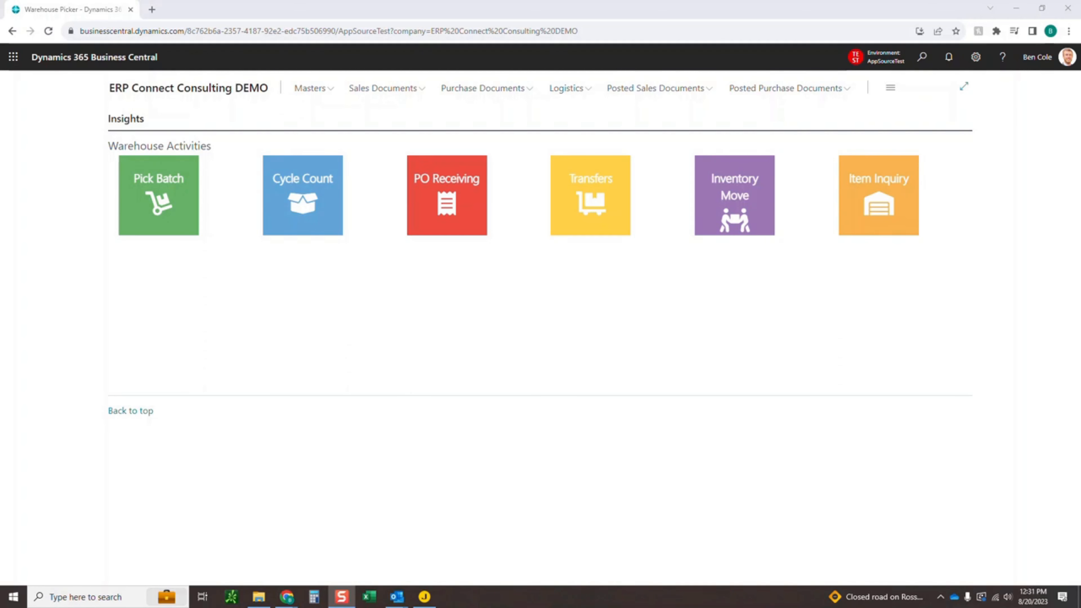
# Start PO Receiving from the warehouse activities, look up the purchase order by its number, and open it for receiving
pyautogui.click(447, 195)
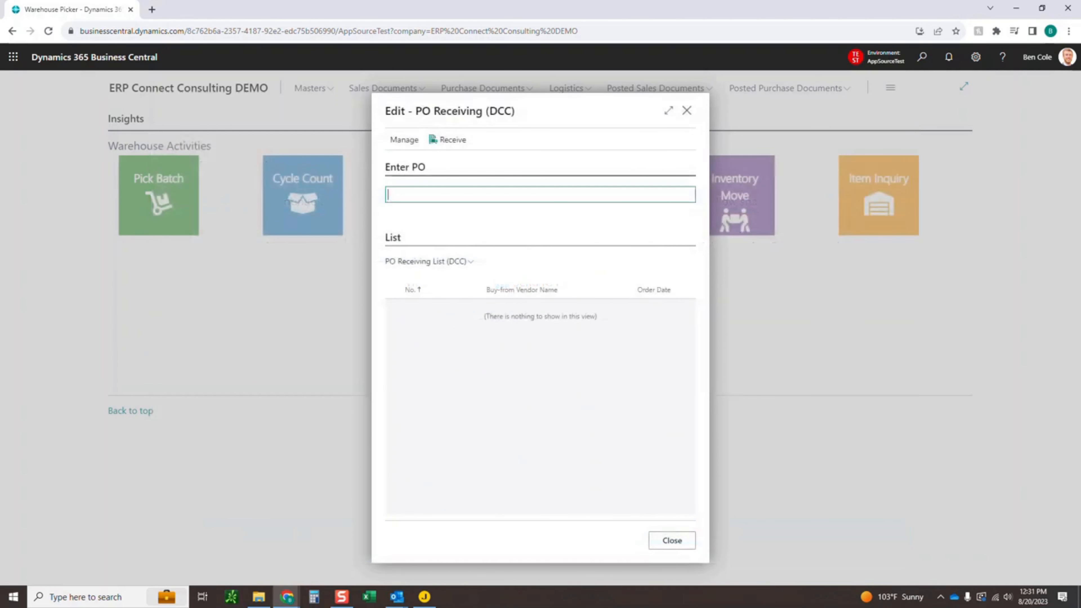
pyautogui.write('106048')
pyautogui.press('Tab')
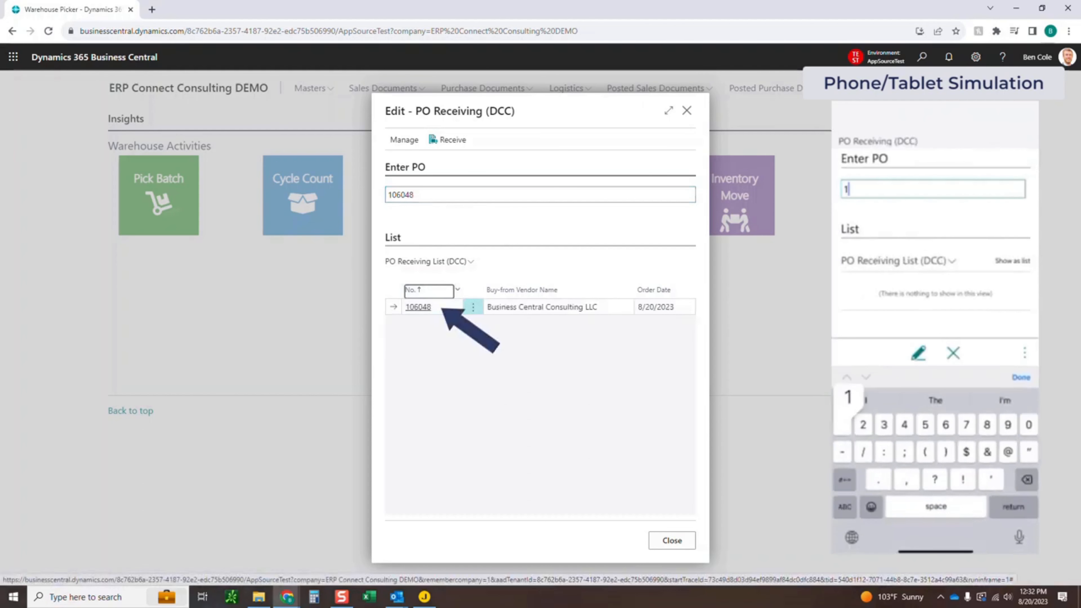
pyautogui.click(447, 140)
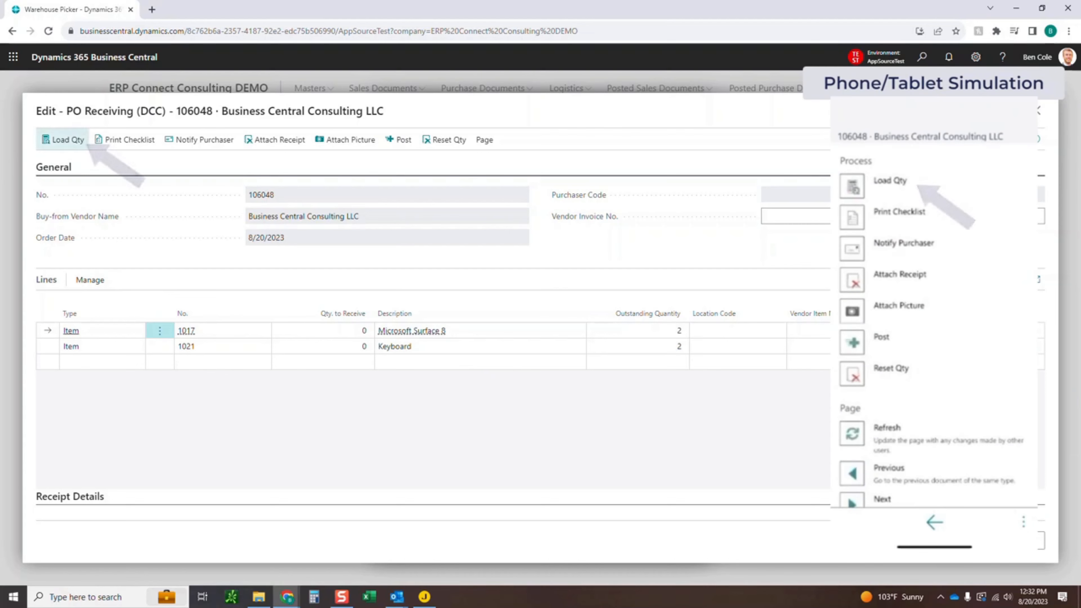
# Load the outstanding quantities into Qty. to Receive on all lines, and clear them with Reset Qty
pyautogui.click(63, 139)
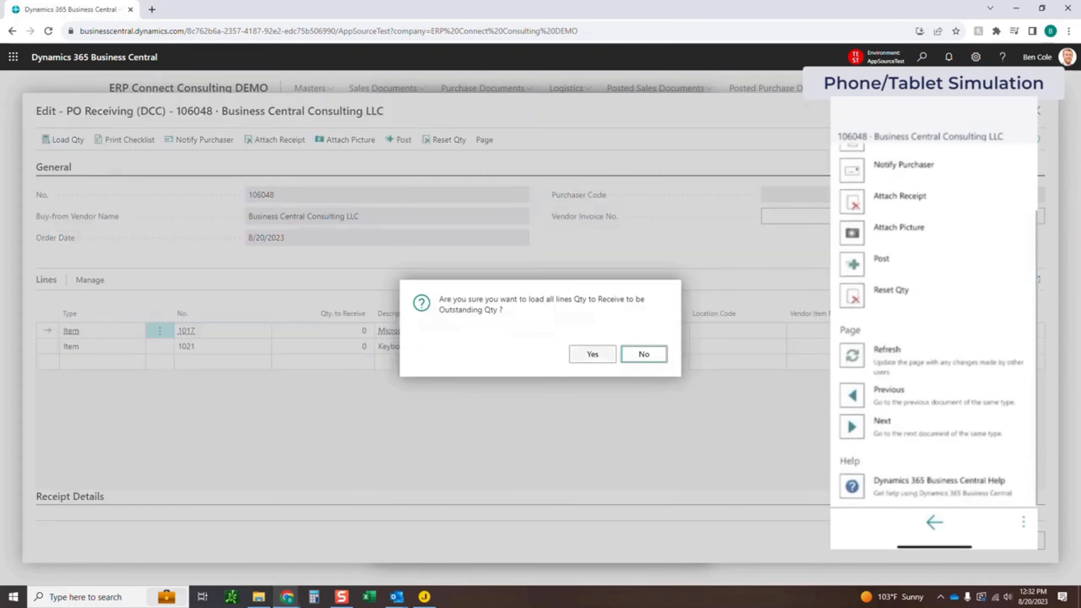
pyautogui.click(593, 354)
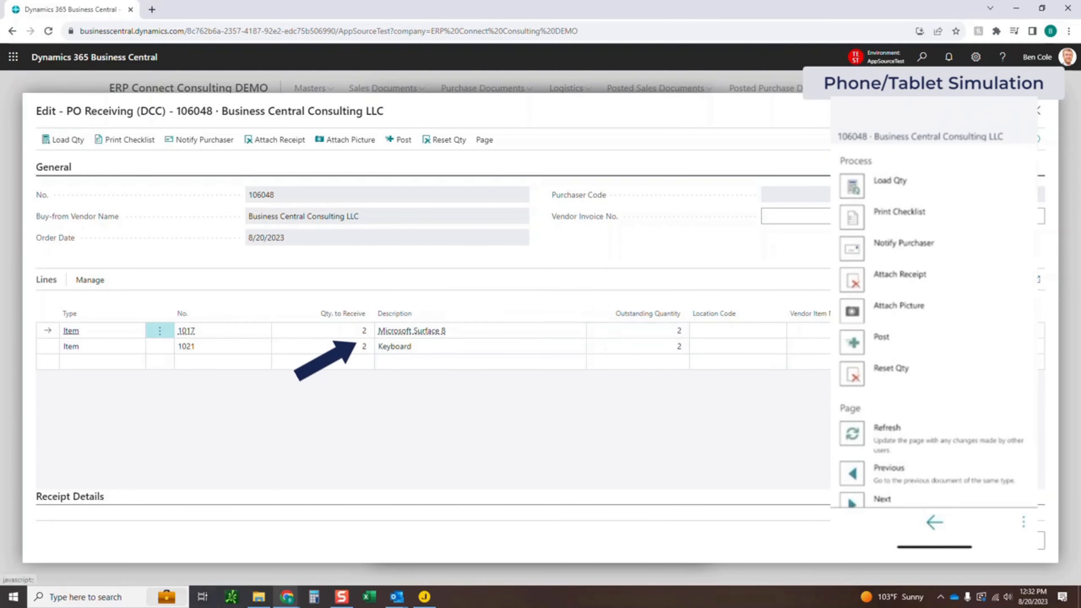
pyautogui.click(444, 140)
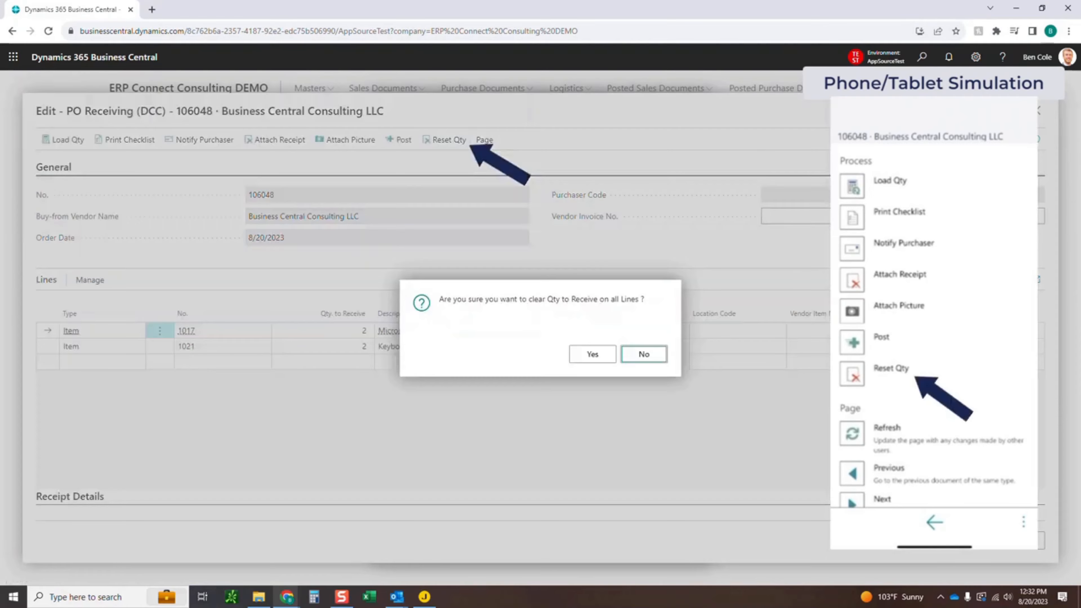
pyautogui.click(592, 354)
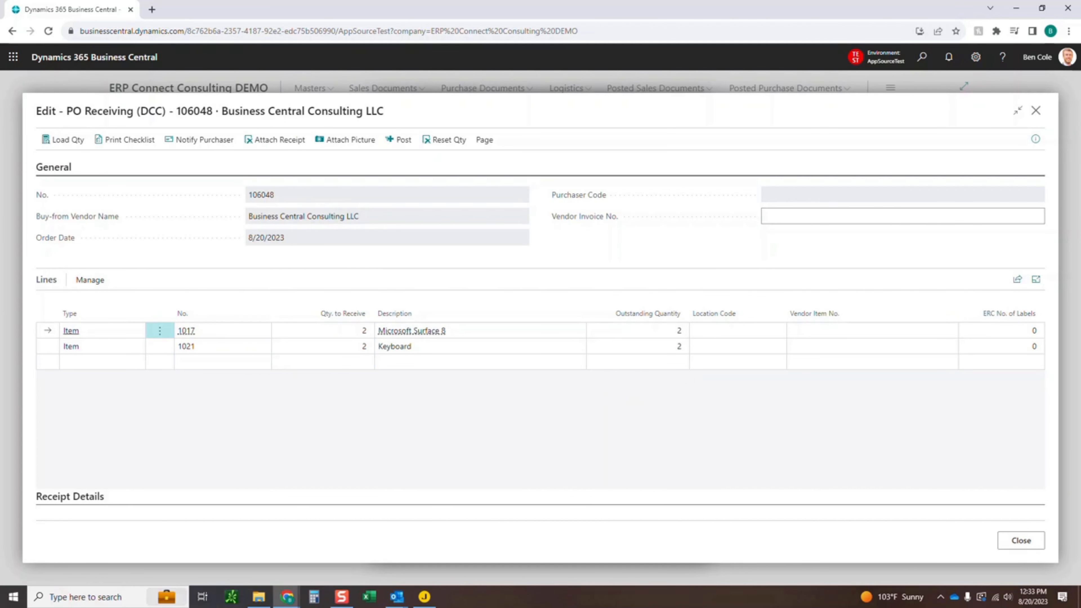
pyautogui.click(444, 139)
pyautogui.click(591, 353)
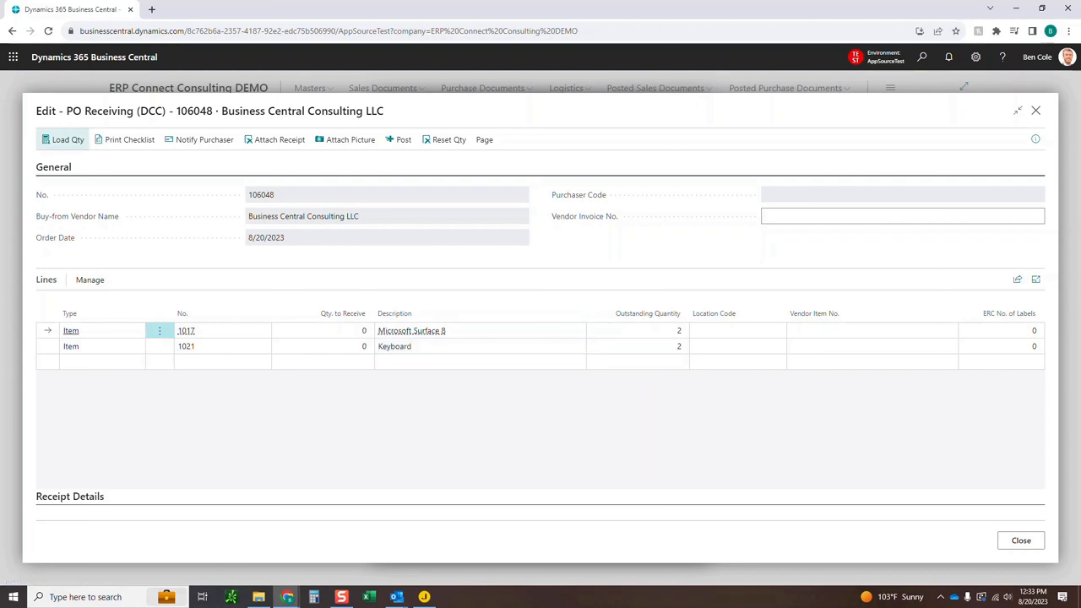
# Load the outstanding quantities into Qty. to Receive on all lines, and print the receiving checklist and view its PDF
pyautogui.click(64, 139)
pyautogui.click(592, 354)
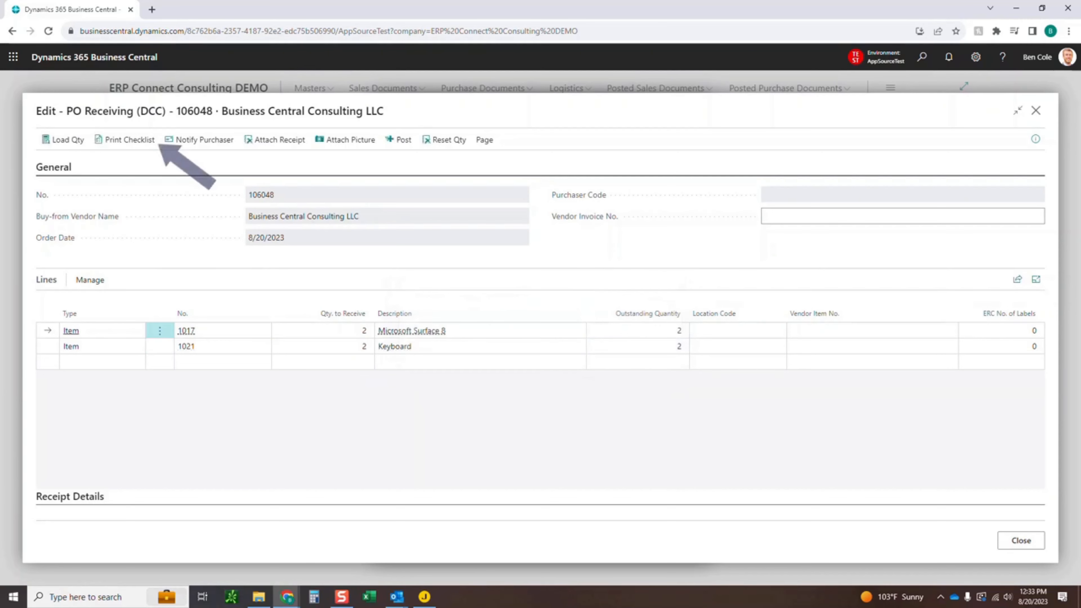
pyautogui.click(128, 139)
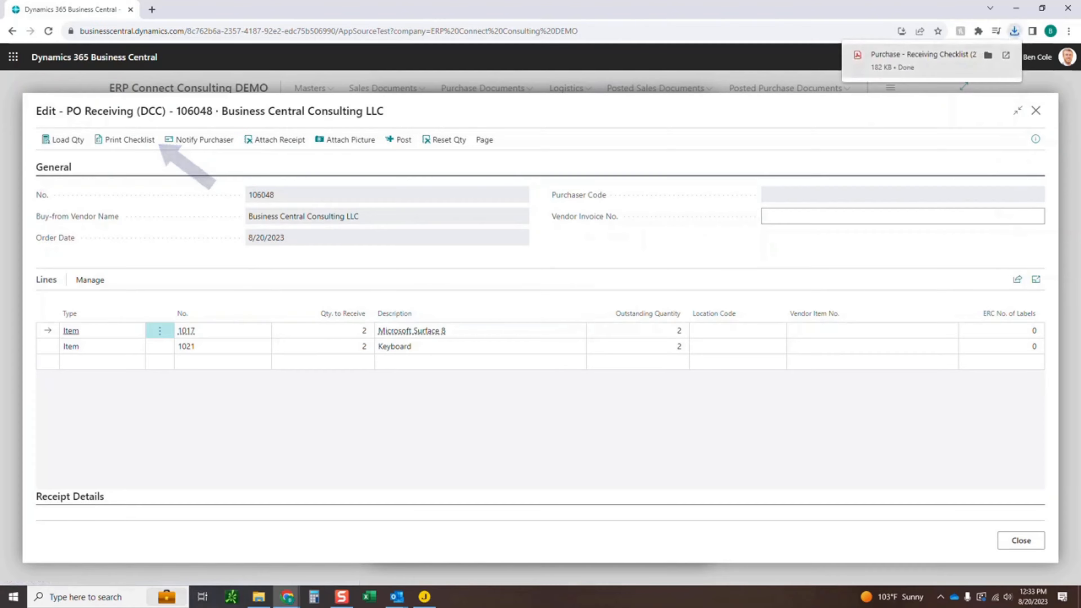
pyautogui.click(922, 55)
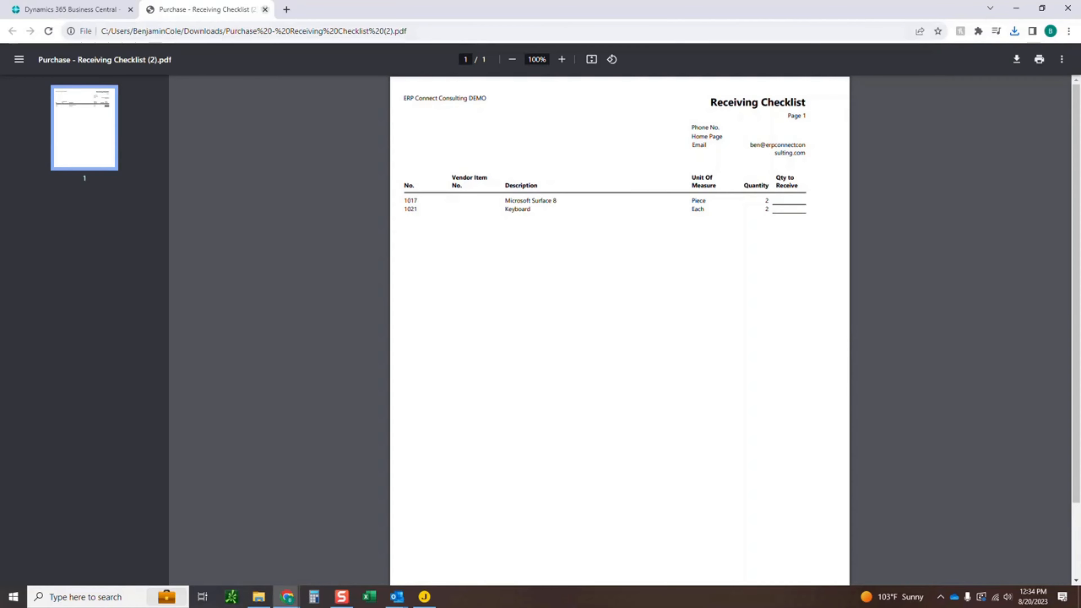
pyautogui.click(264, 9)
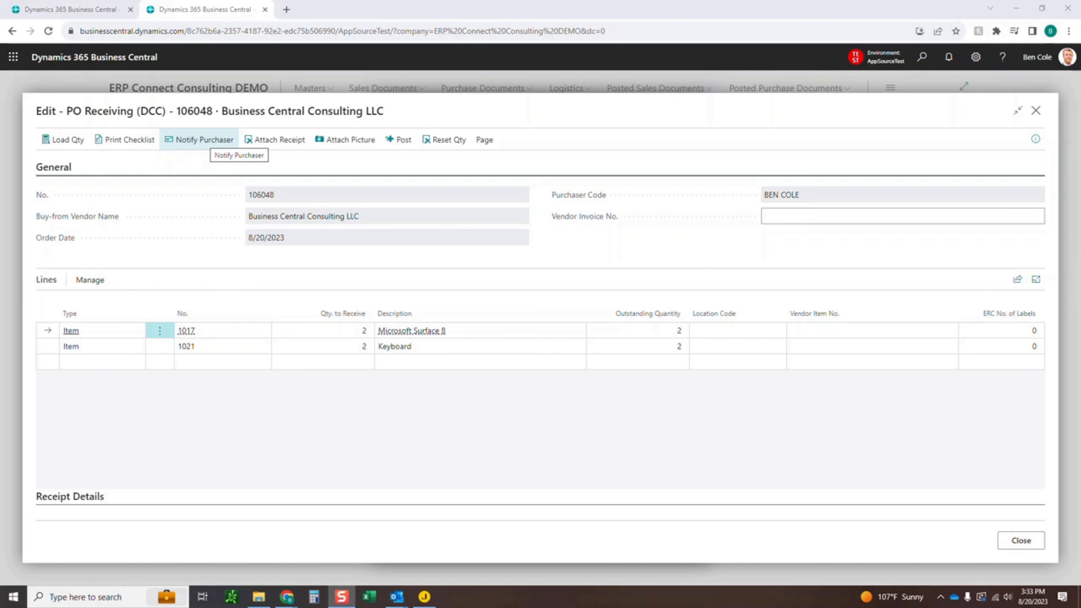
# Notify the purchaser of a receiving issue with the message "They send the surface 8s. Lets get surface 9s next time."
pyautogui.click(200, 140)
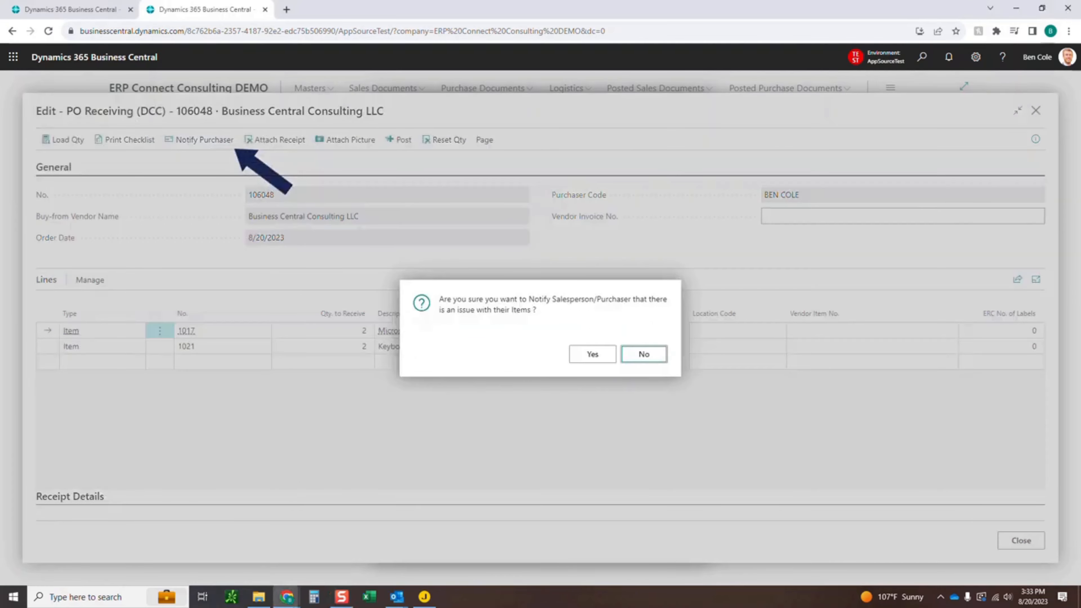
pyautogui.click(593, 354)
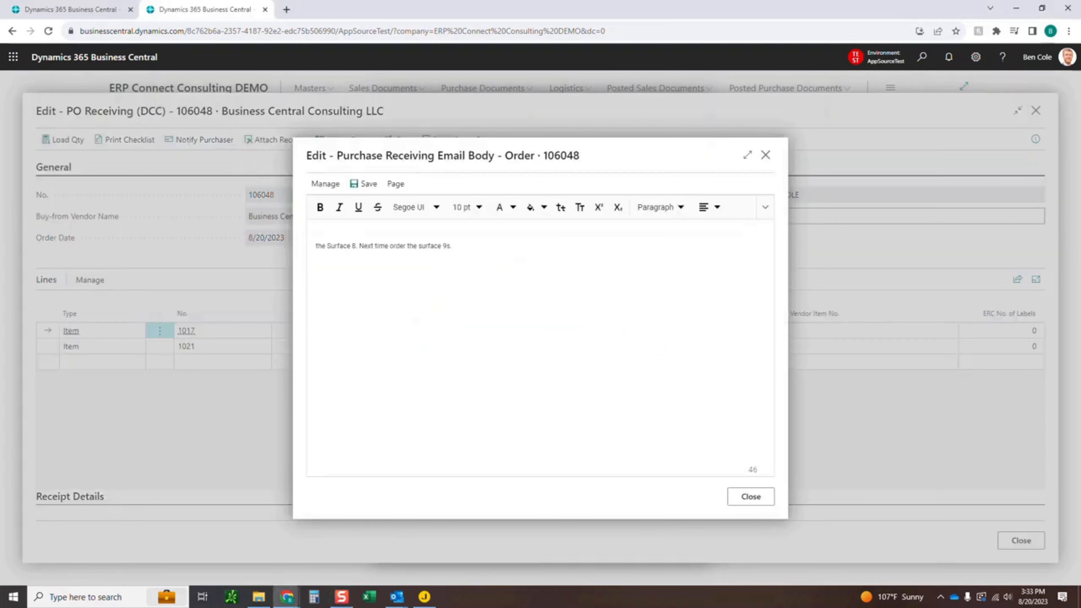
pyautogui.moveTo(452, 245); pyautogui.dragTo(315, 245)
pyautogui.press('BackSpace')
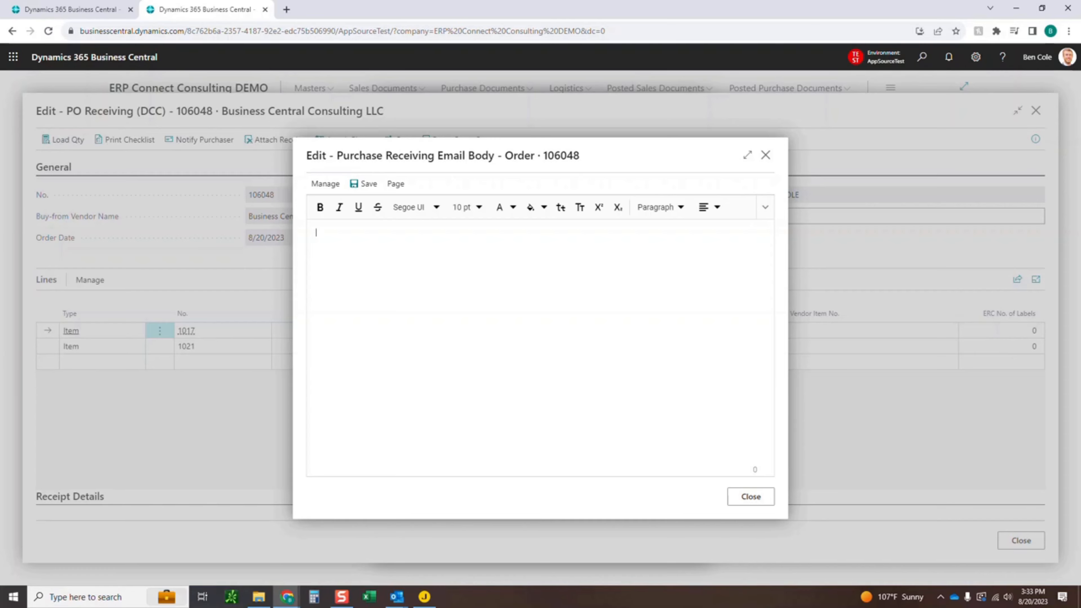
pyautogui.write('They send the surface 8s. Lets get surface 9')
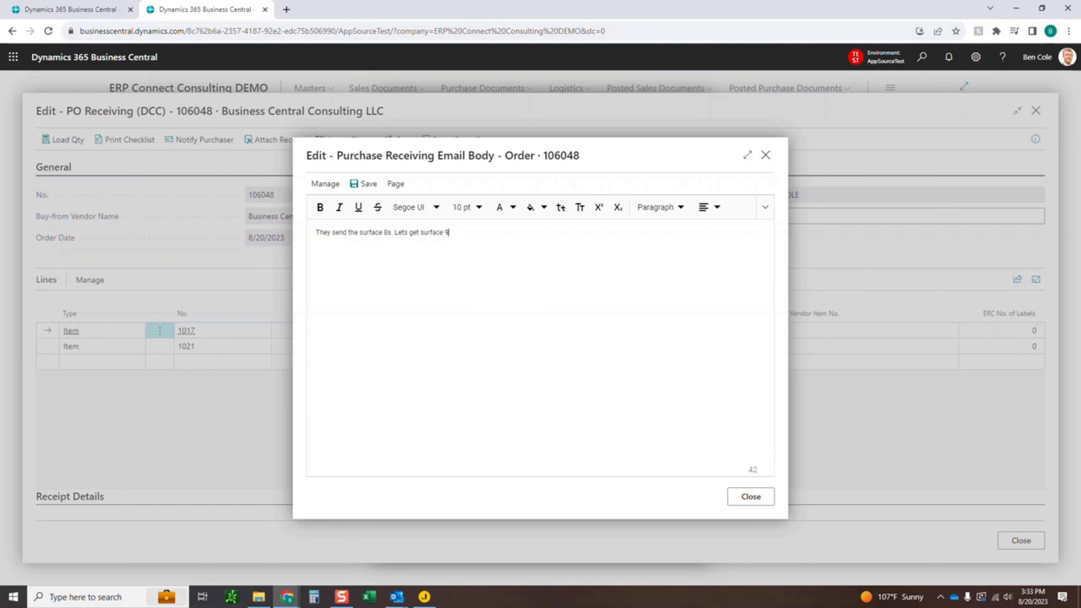
pyautogui.write('s next time.')
pyautogui.click(750, 497)
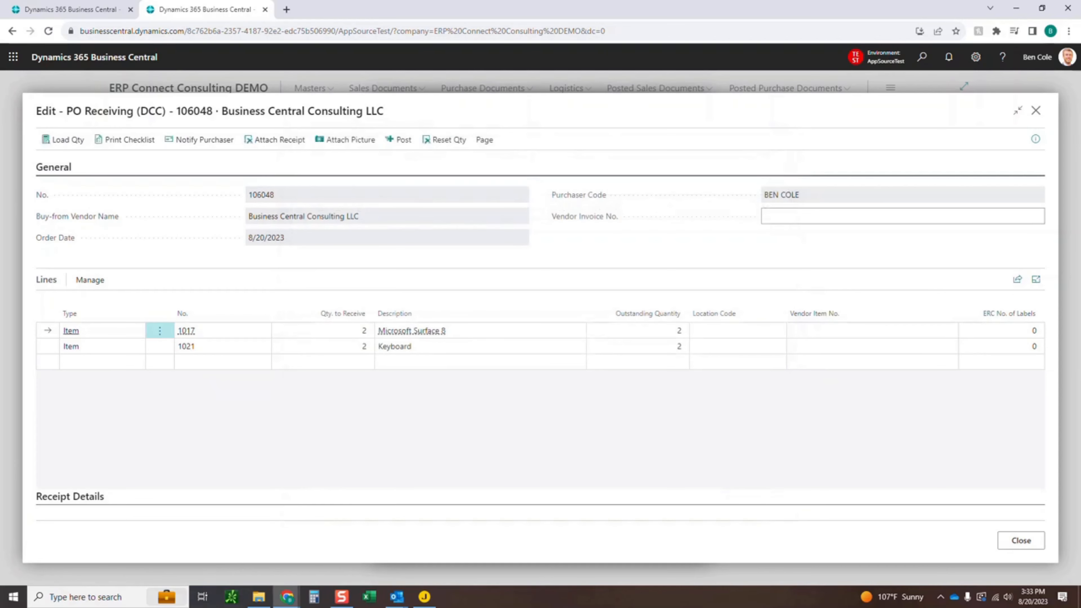
# Switch to Outlook and read the subject and message of the receiving issue notification email
pyautogui.hotkey('alt', 'Tab')
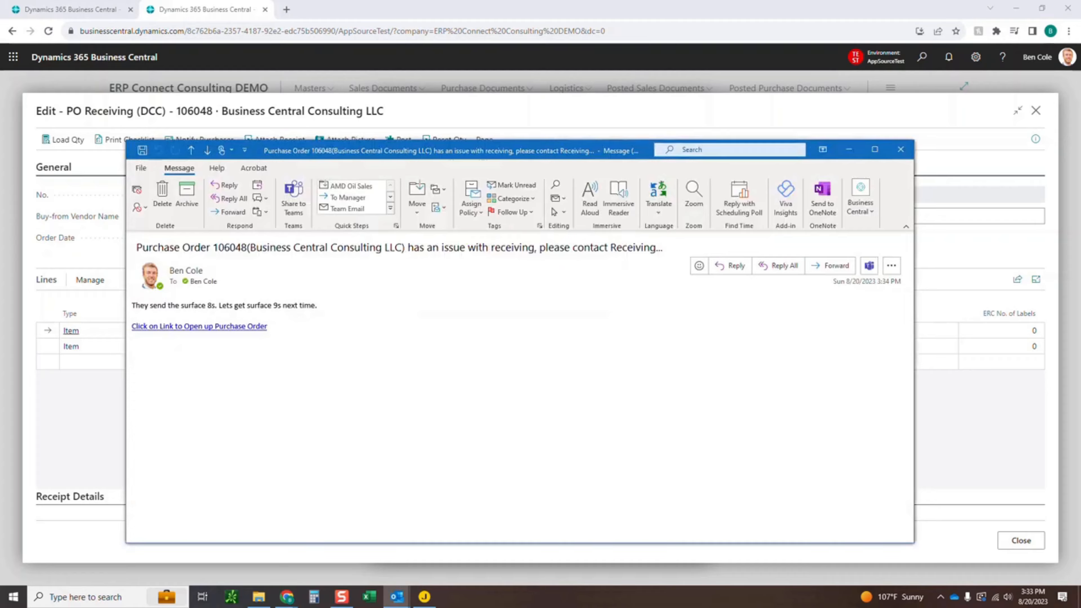
pyautogui.moveTo(132, 306); pyautogui.dragTo(322, 308)
pyautogui.click(325, 309)
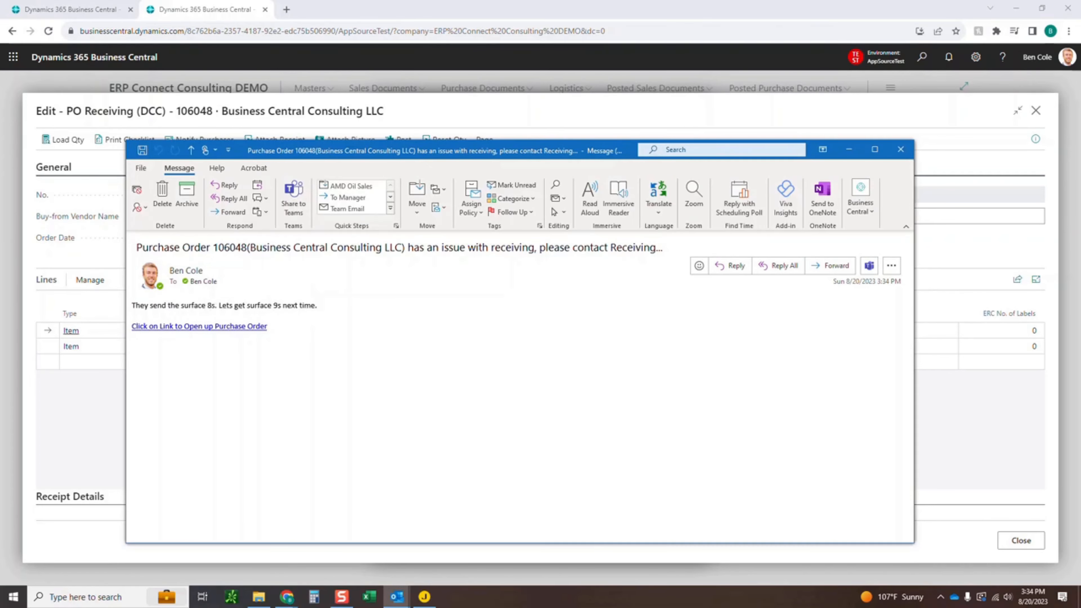
pyautogui.moveTo(143, 247); pyautogui.dragTo(313, 247)
pyautogui.click(313, 248)
pyautogui.moveTo(178, 247); pyautogui.dragTo(349, 247)
pyautogui.click(351, 272)
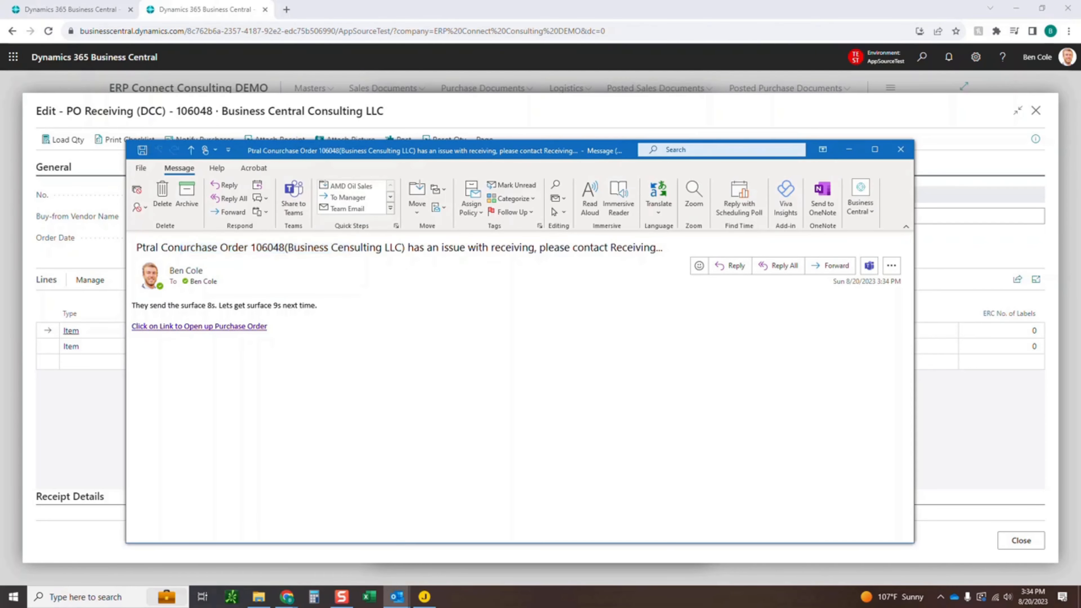
# Open the purchase order linked in the notification email, examine its header and lines, and close it without saving
pyautogui.click(199, 327)
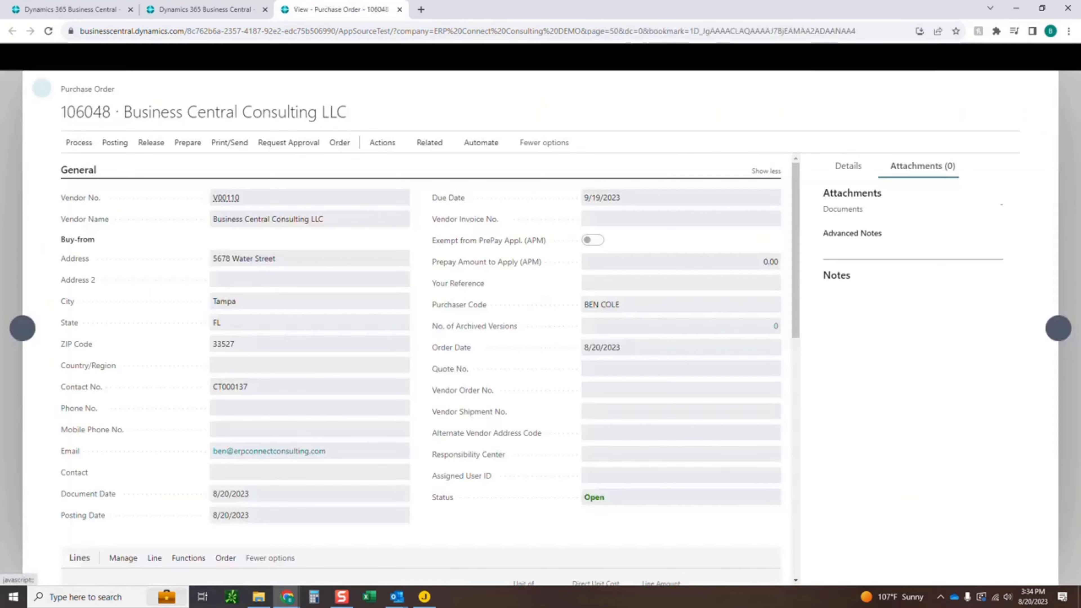
pyautogui.scroll(-3, 421, 368)
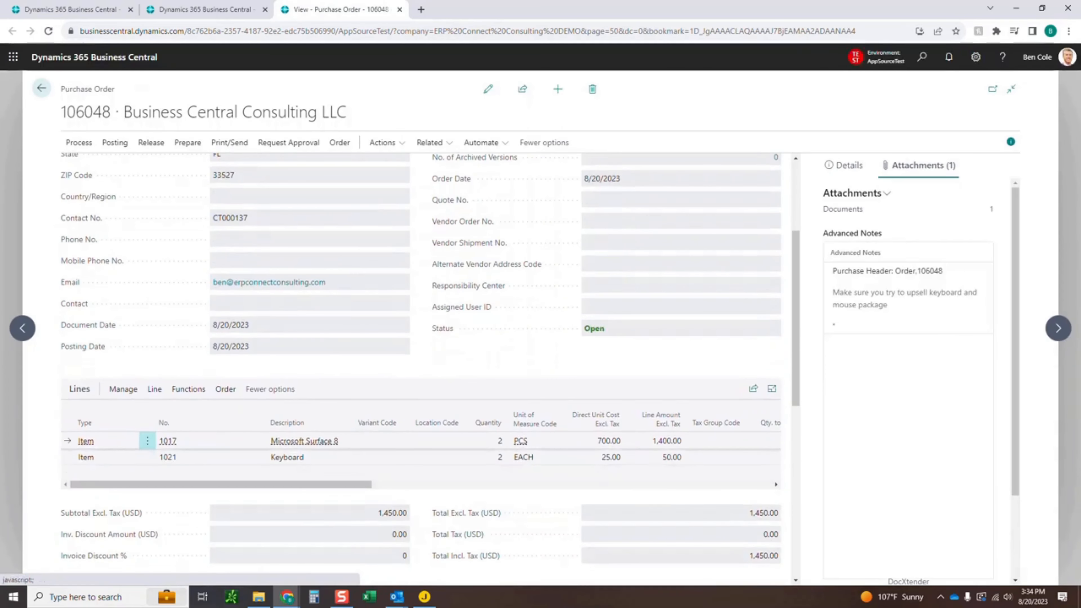
pyautogui.moveTo(67, 112); pyautogui.dragTo(124, 112)
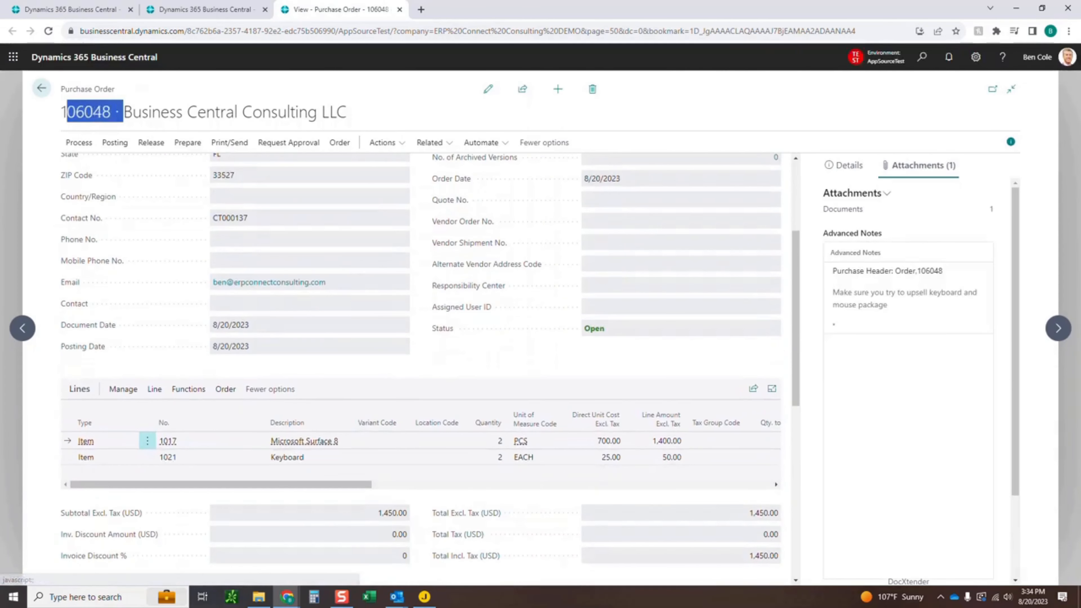
pyautogui.click(124, 112)
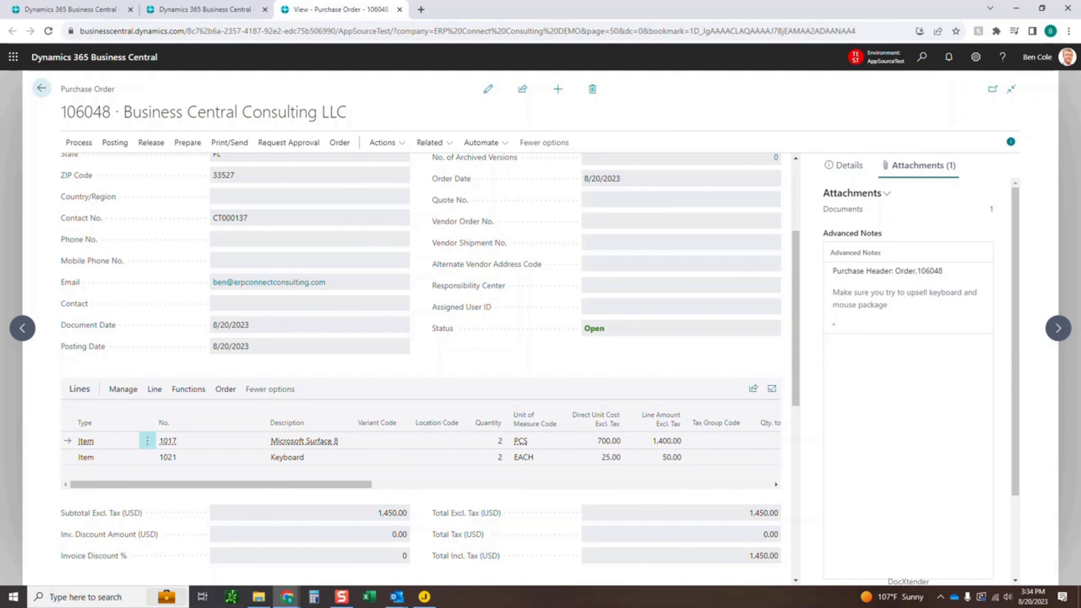
pyautogui.click(399, 10)
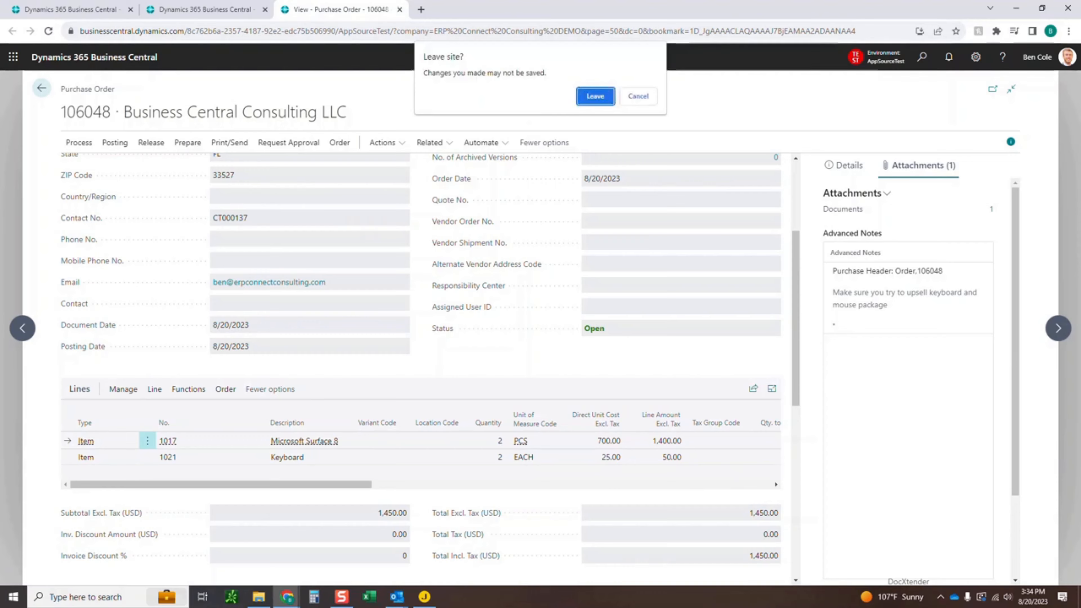
pyautogui.click(594, 96)
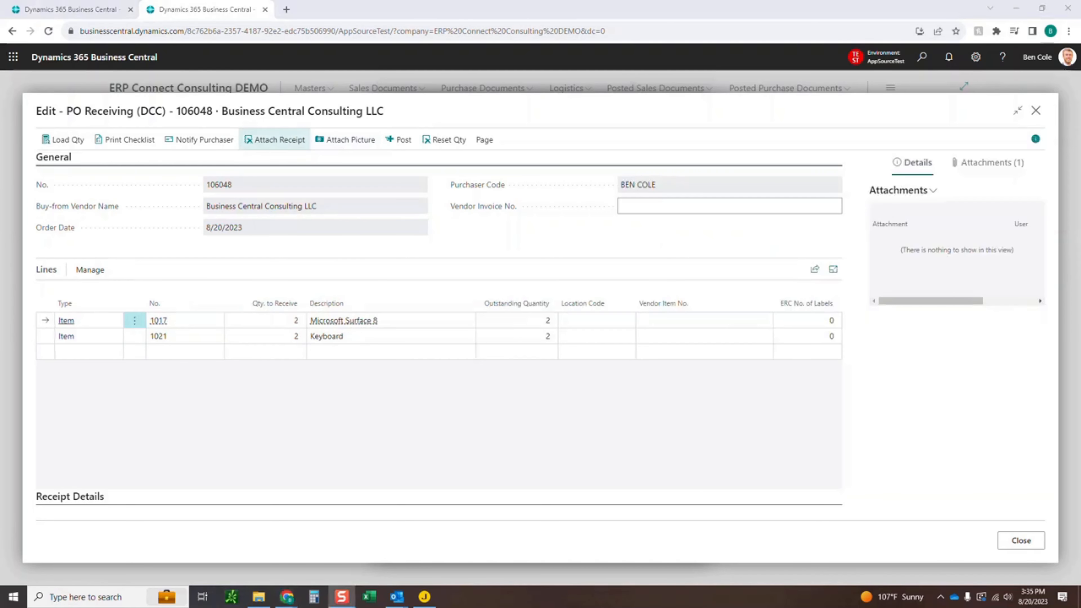
# Attach the Packing List image to the purchase receipt, and open the attachment to check the signed checklist
pyautogui.click(274, 140)
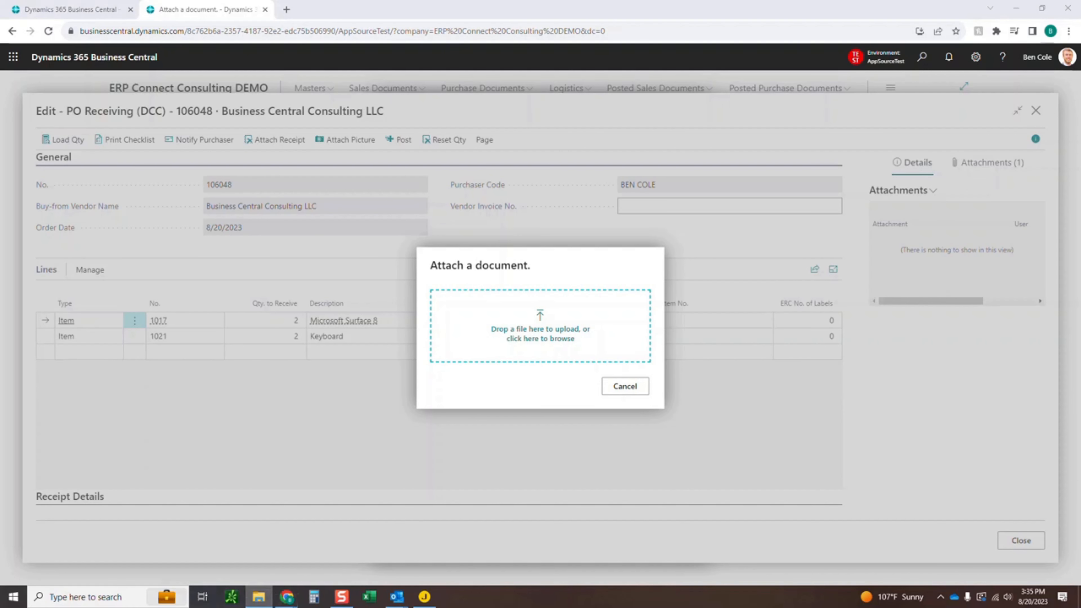
pyautogui.moveTo(638, 221); pyautogui.dragTo(540, 332)
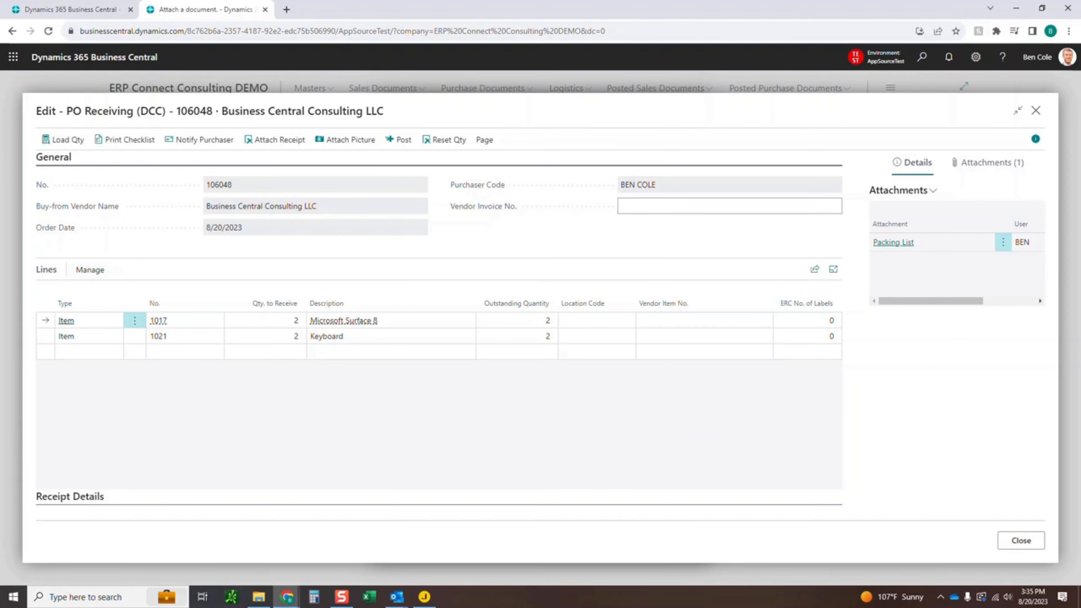
pyautogui.click(893, 242)
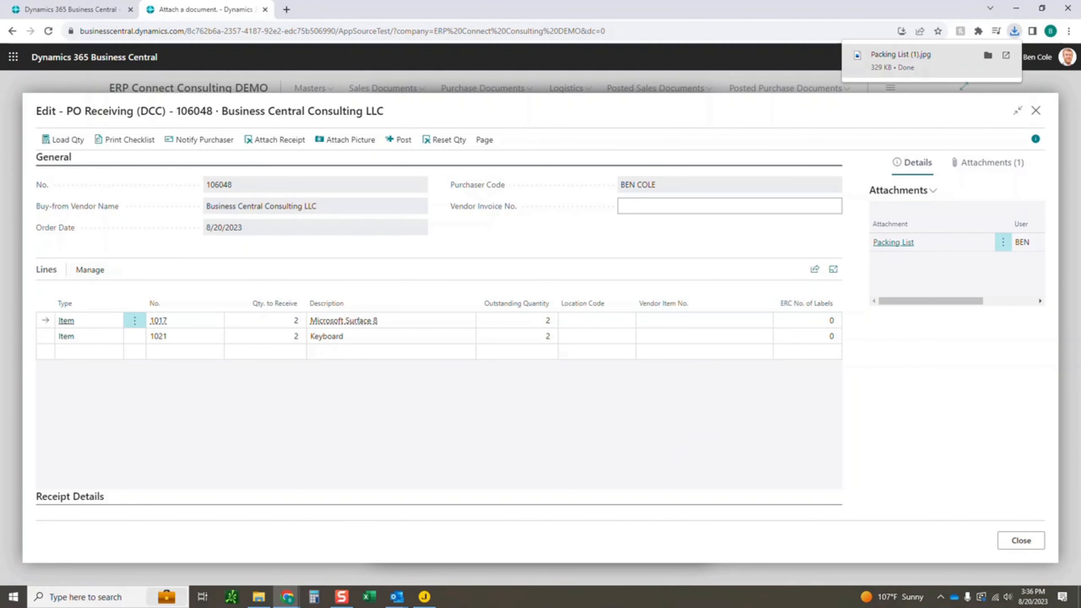
pyautogui.click(901, 60)
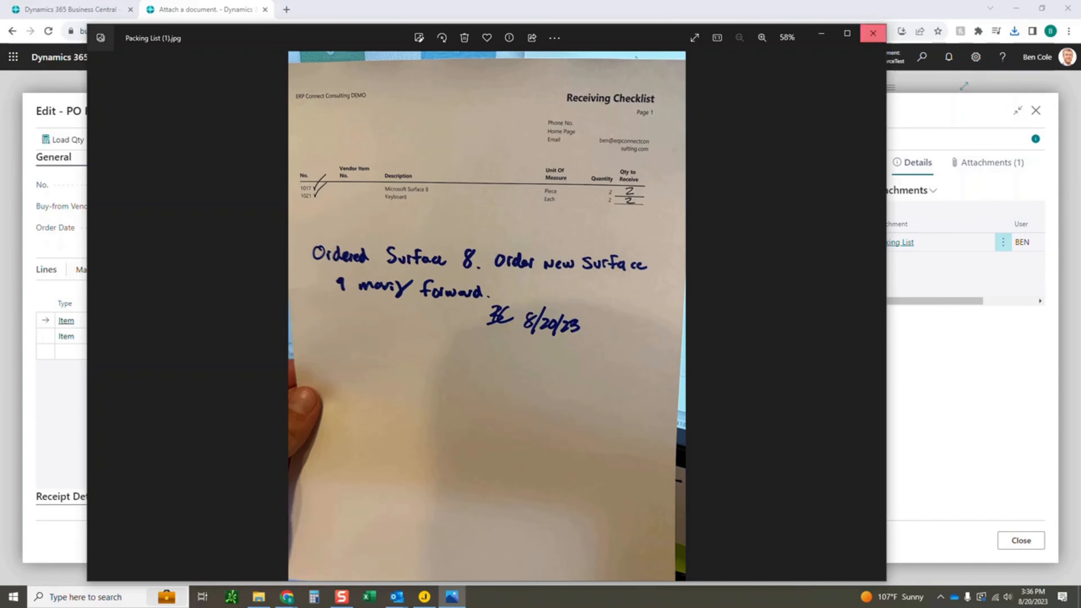
pyautogui.click(873, 33)
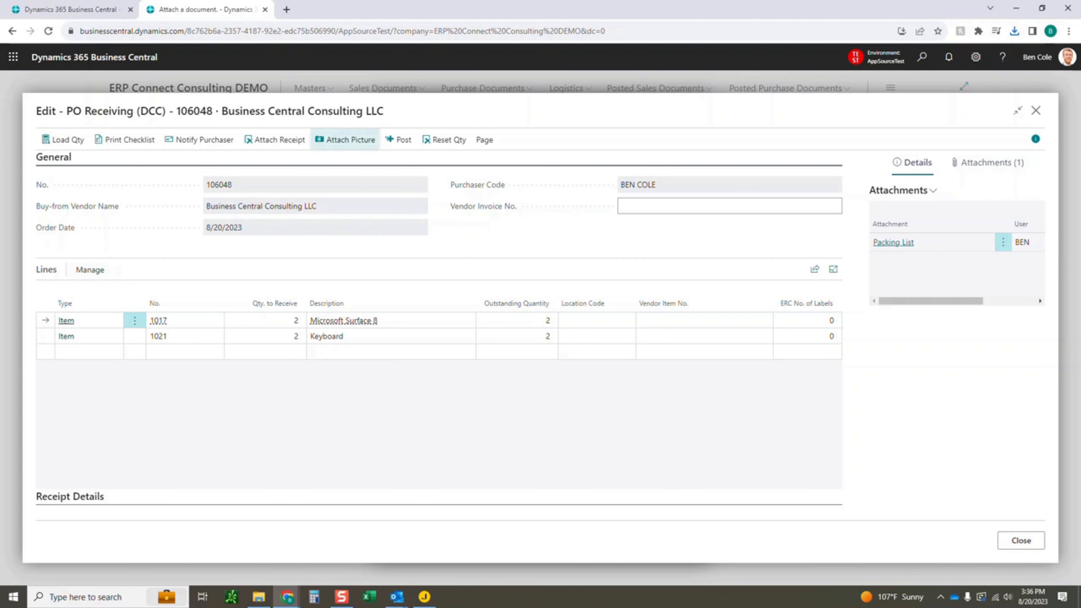
# Open the camera capture for attaching a picture to the purchase receipt, and cancel it without taking a picture
pyautogui.click(345, 139)
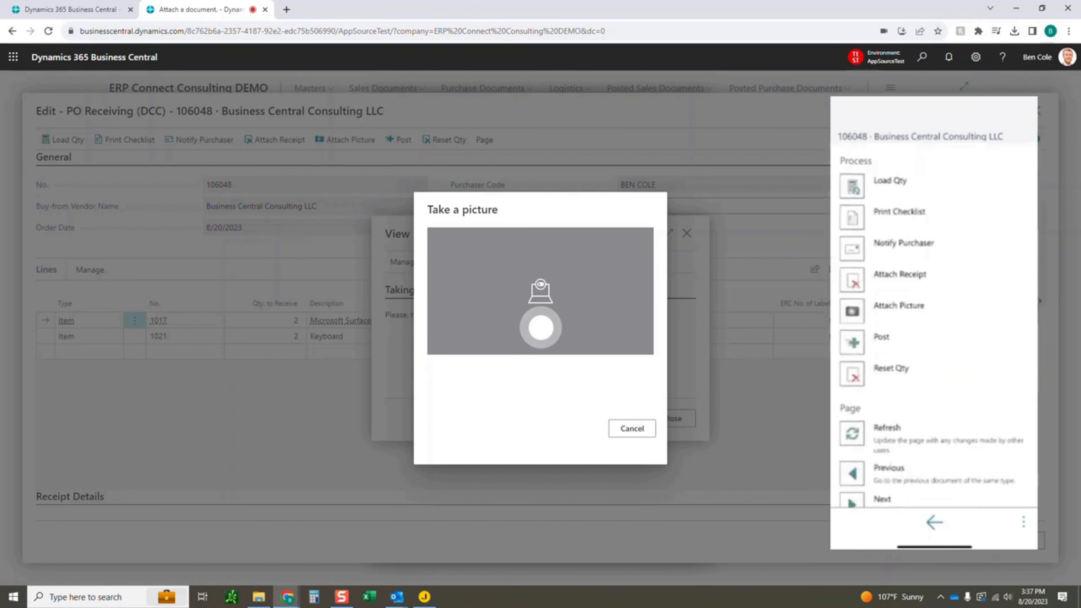
pyautogui.click(632, 429)
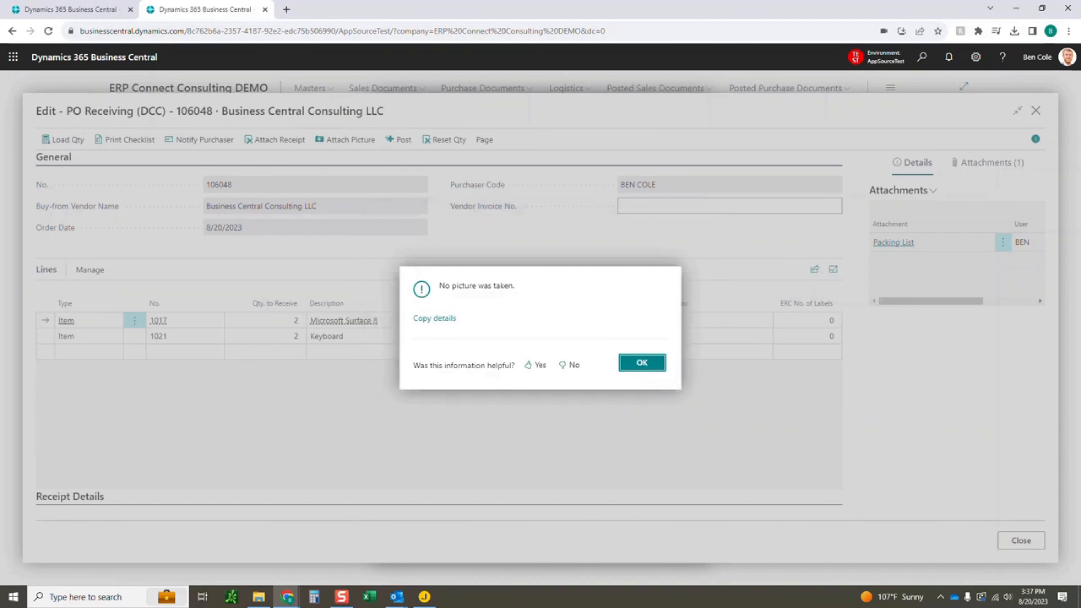
pyautogui.click(642, 363)
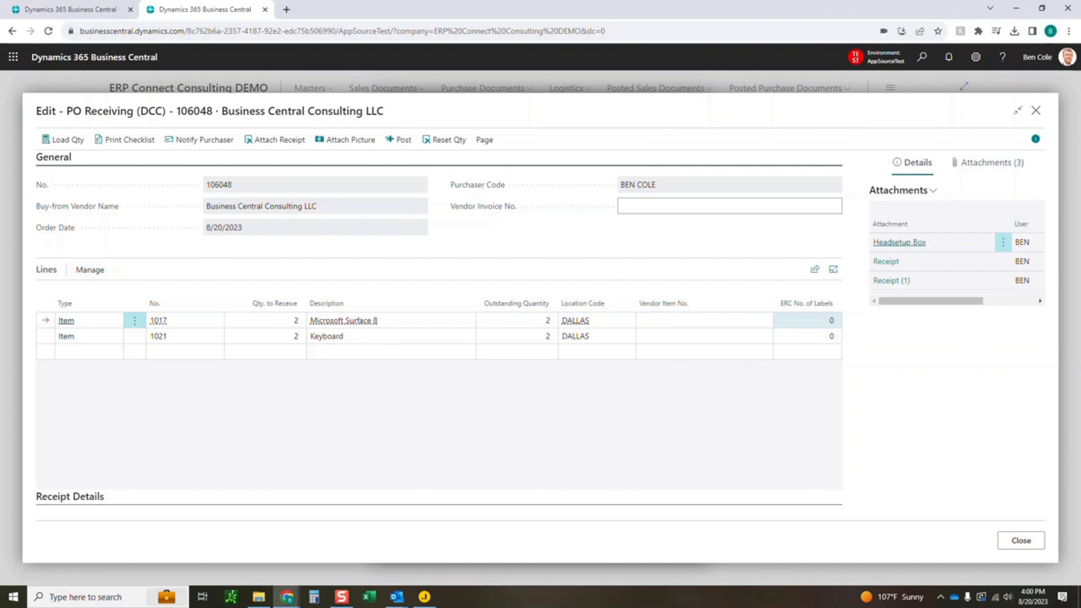
# Search for the Locations list and open the location card for DALLAS
pyautogui.hotkey('alt', 'q')
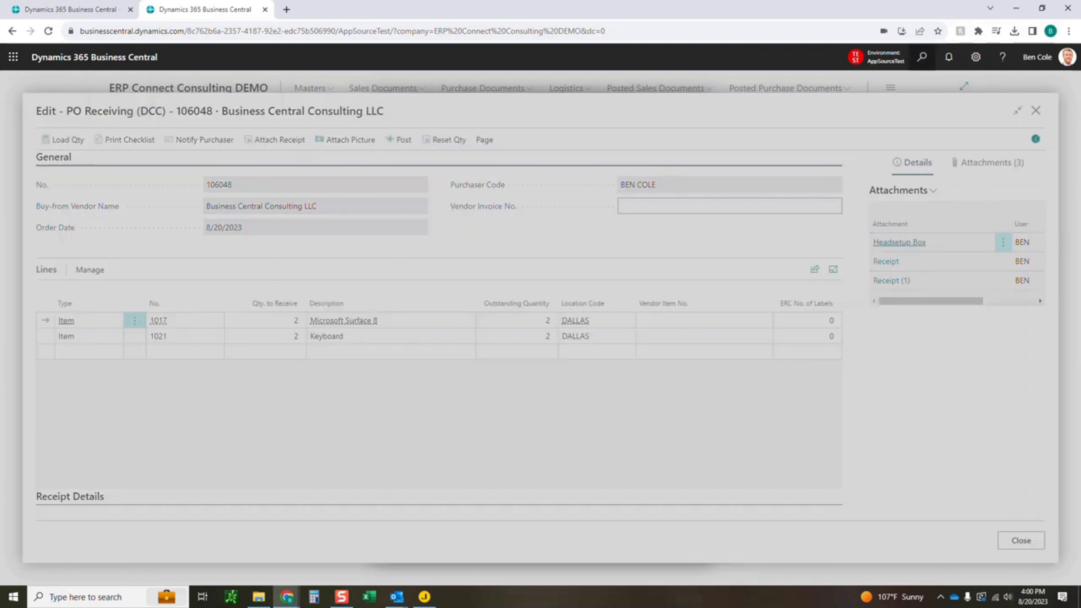
pyautogui.write('location')
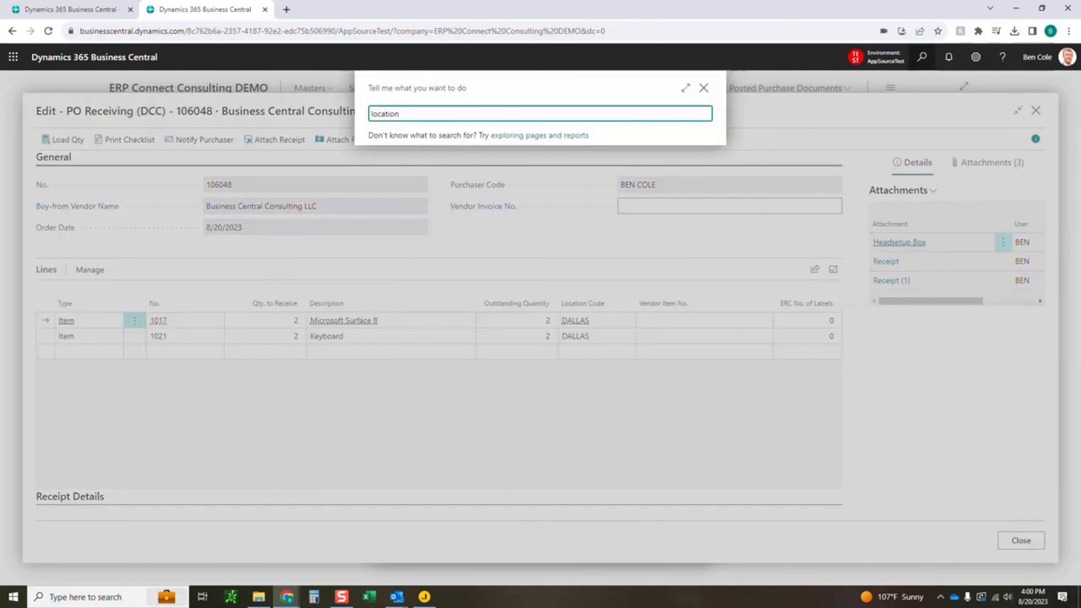
pyautogui.press('Return')
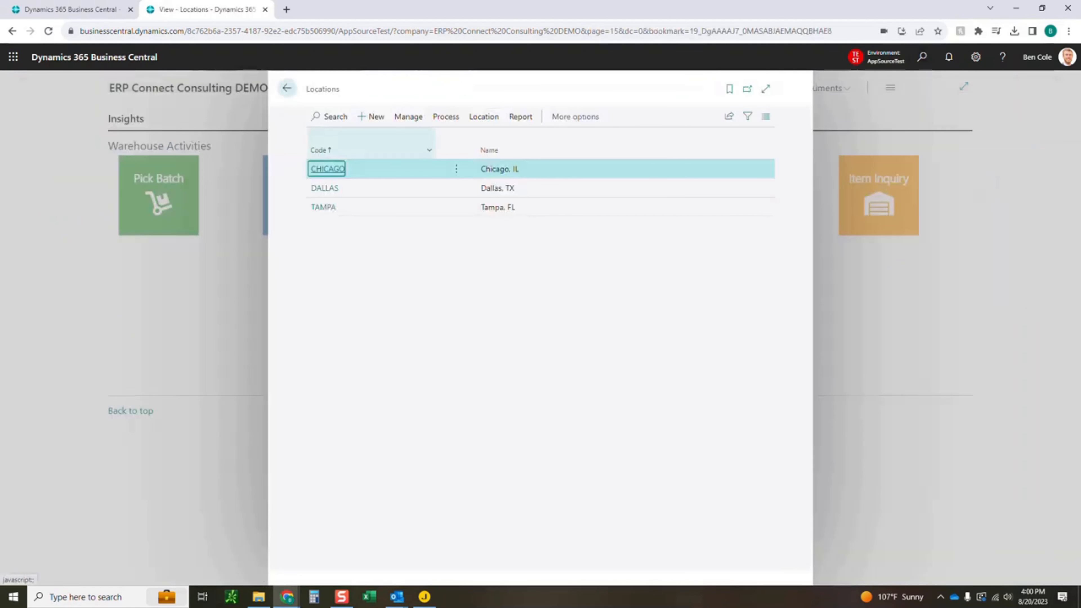
pyautogui.press('Down')
pyautogui.press('Return')
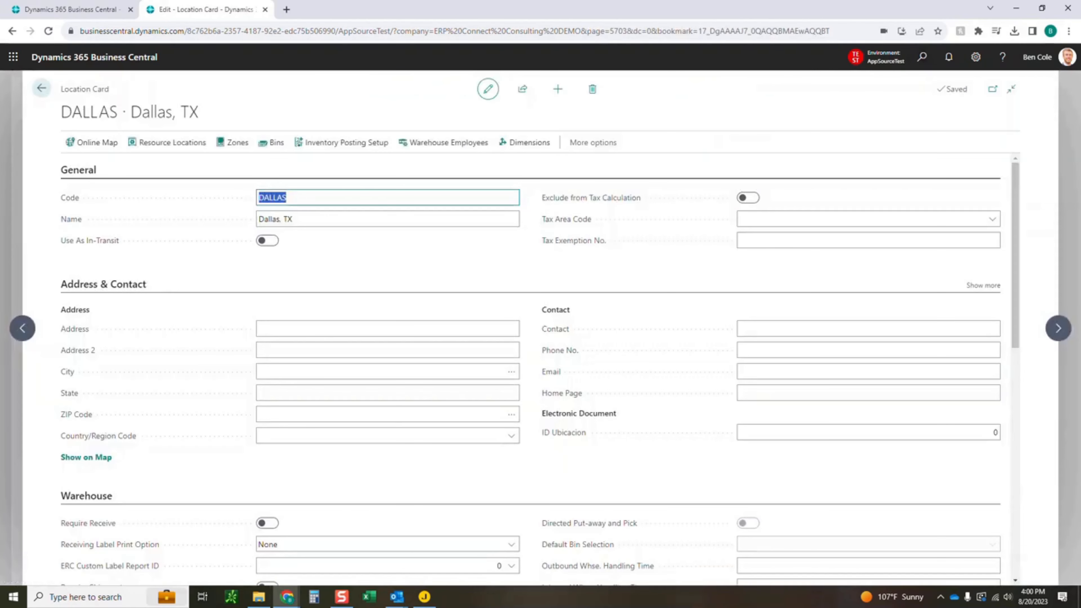
# Examine the Receiving Label Print Option choices in the Warehouse settings, keep None, and return to the purchase order receipt
pyautogui.scroll(-3, 541, 367)
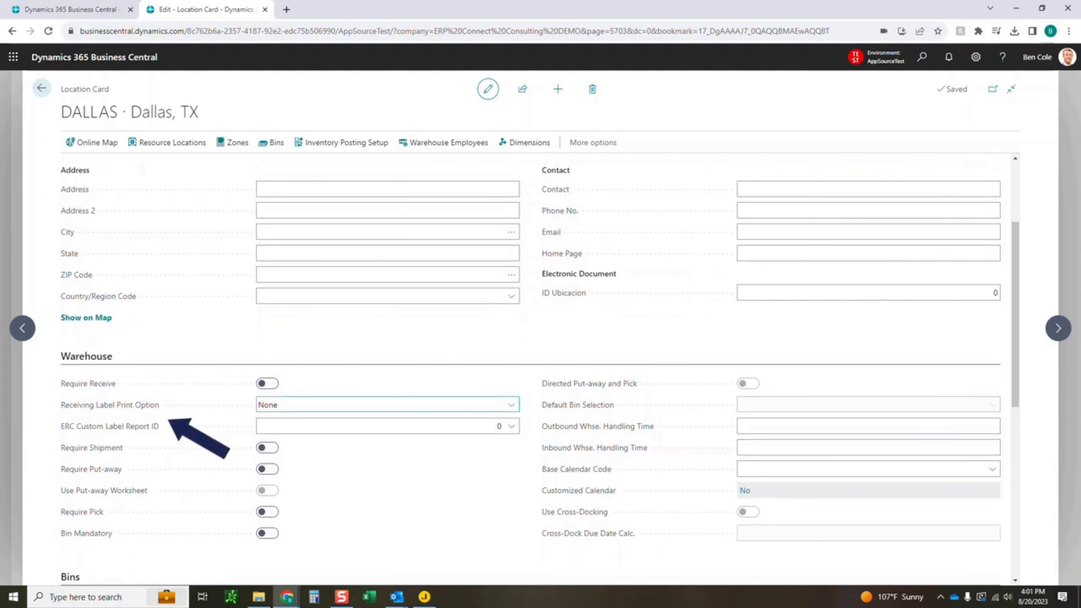
pyautogui.click(511, 404)
pyautogui.press('Down')
pyautogui.press('Down')
pyautogui.press('Down')
pyautogui.press('Down')
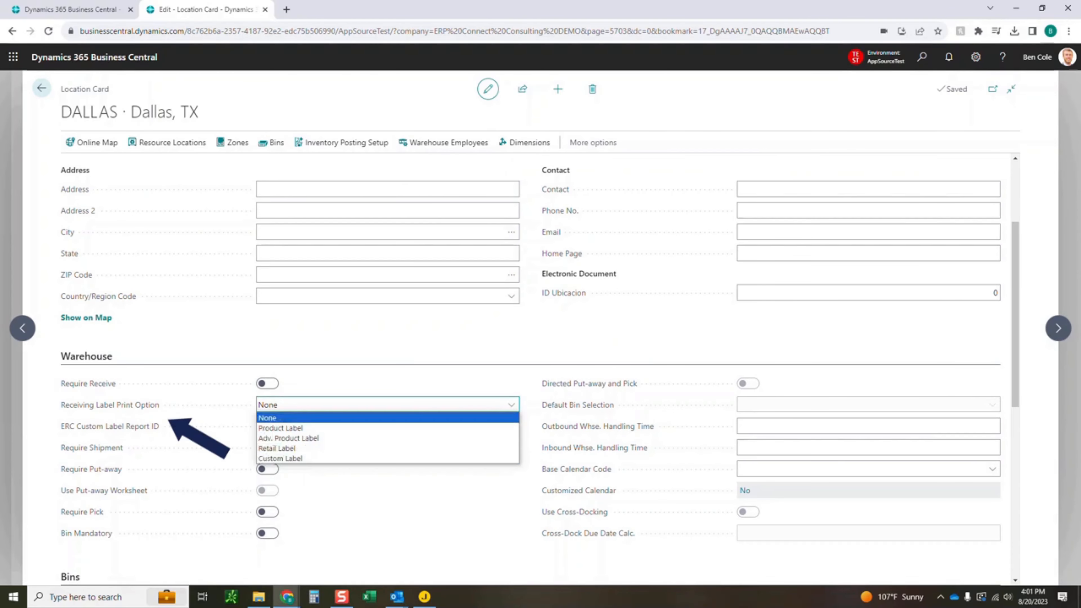
pyautogui.click(387, 418)
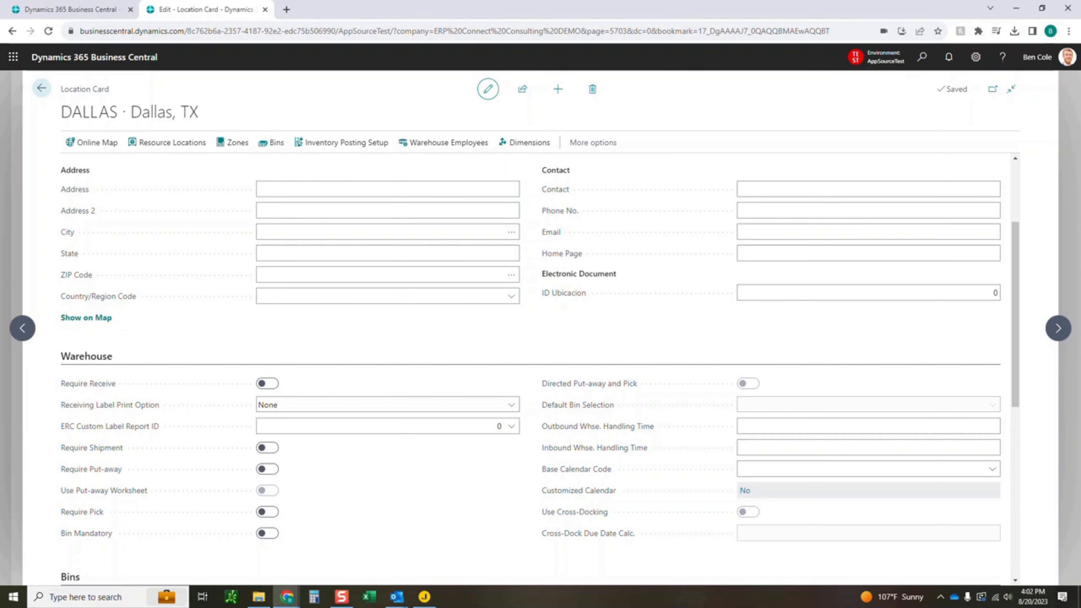
pyautogui.click(41, 88)
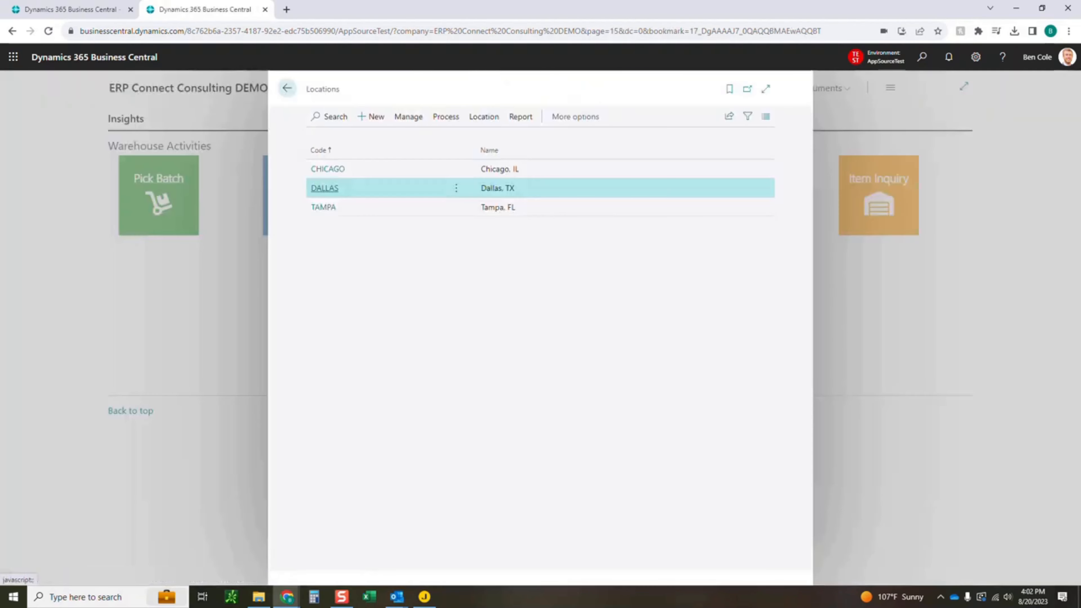
pyautogui.click(287, 88)
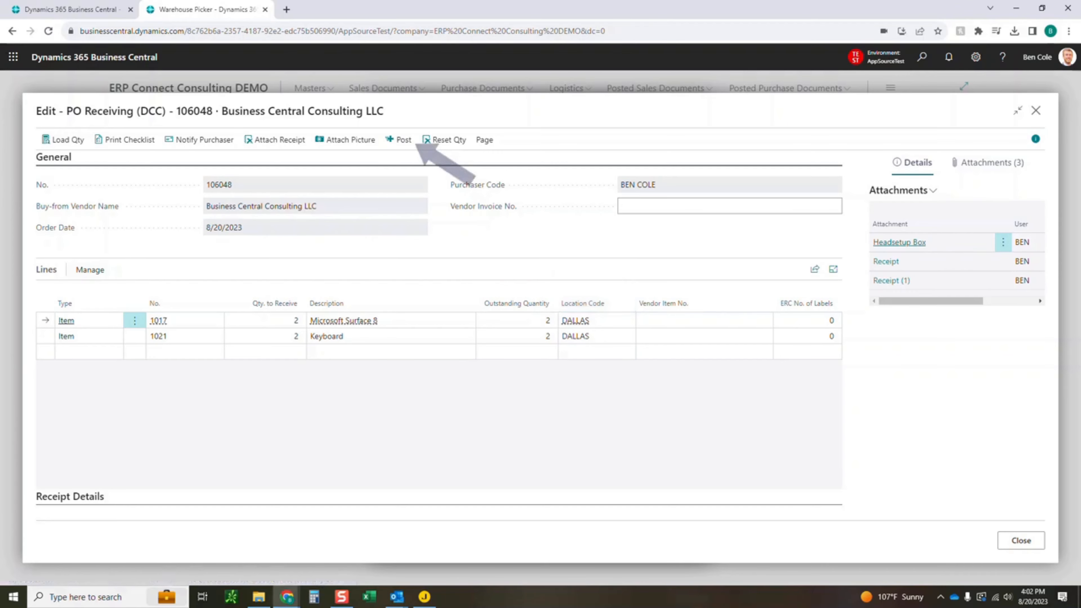
# Post the receipt of purchase order 106048 and confirm receiving it
pyautogui.click(404, 140)
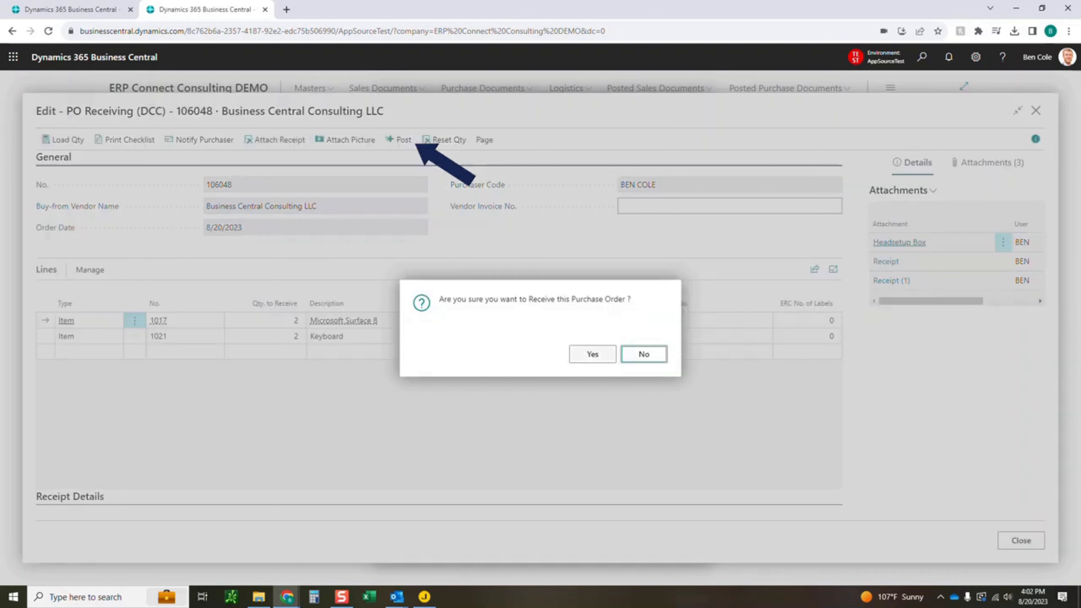
pyautogui.click(592, 354)
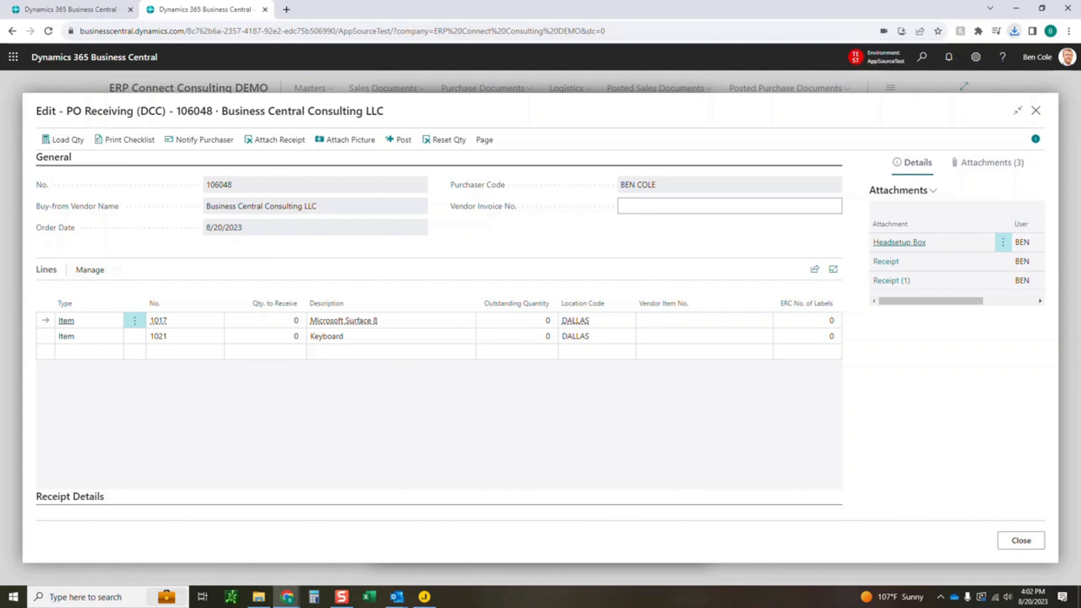
# Open the downloaded PO Rec PutAway Report (1).pdf, examine its outstanding order lines for item 1017, and close it
pyautogui.click(1015, 31)
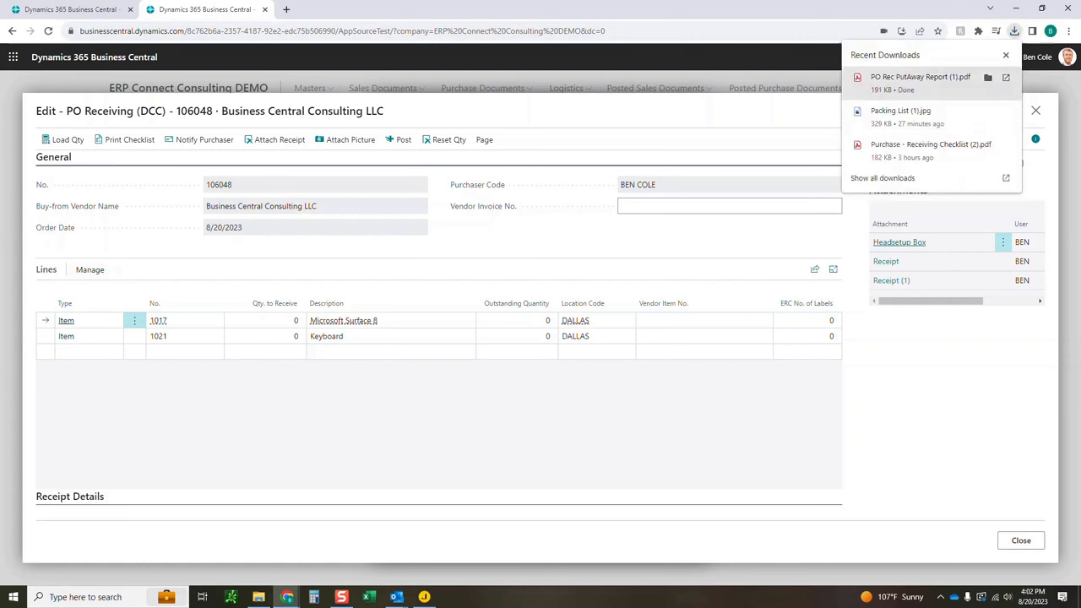
pyautogui.click(921, 81)
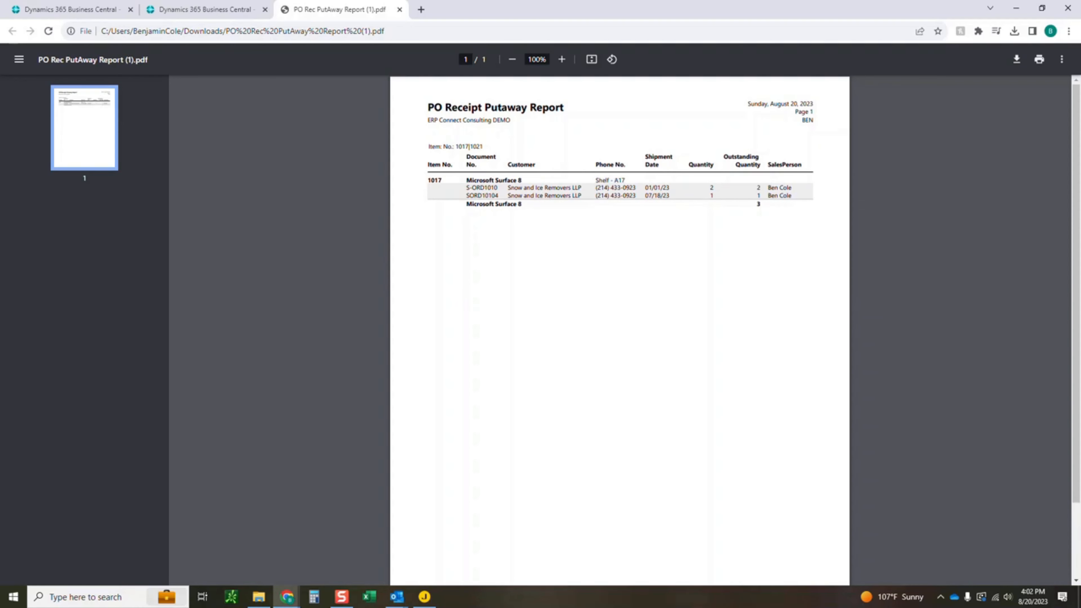
pyautogui.moveTo(465, 188); pyautogui.dragTo(564, 188)
pyautogui.click(564, 188)
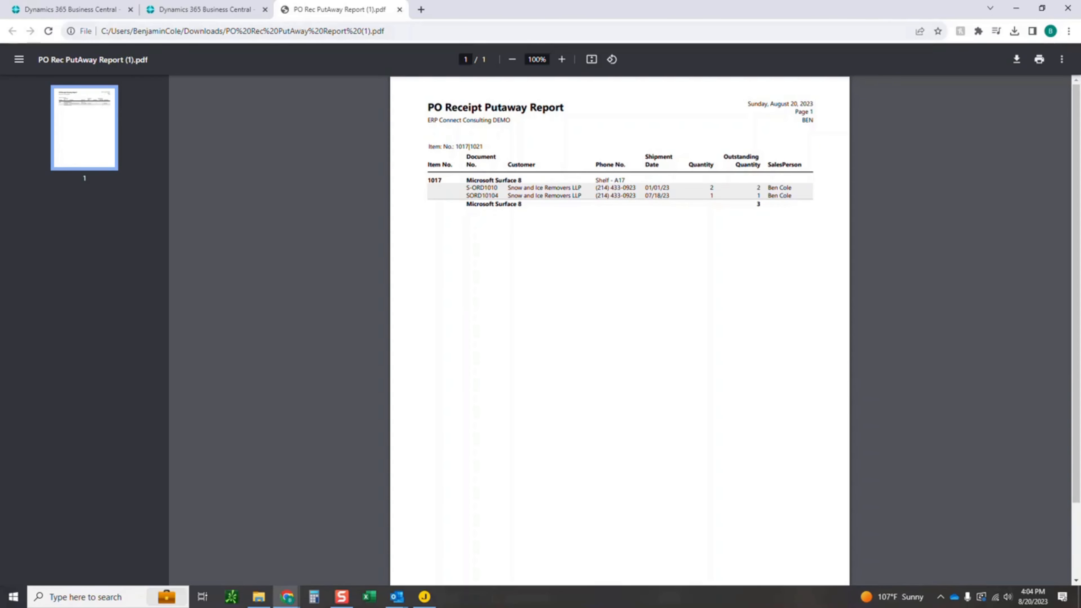
pyautogui.click(399, 10)
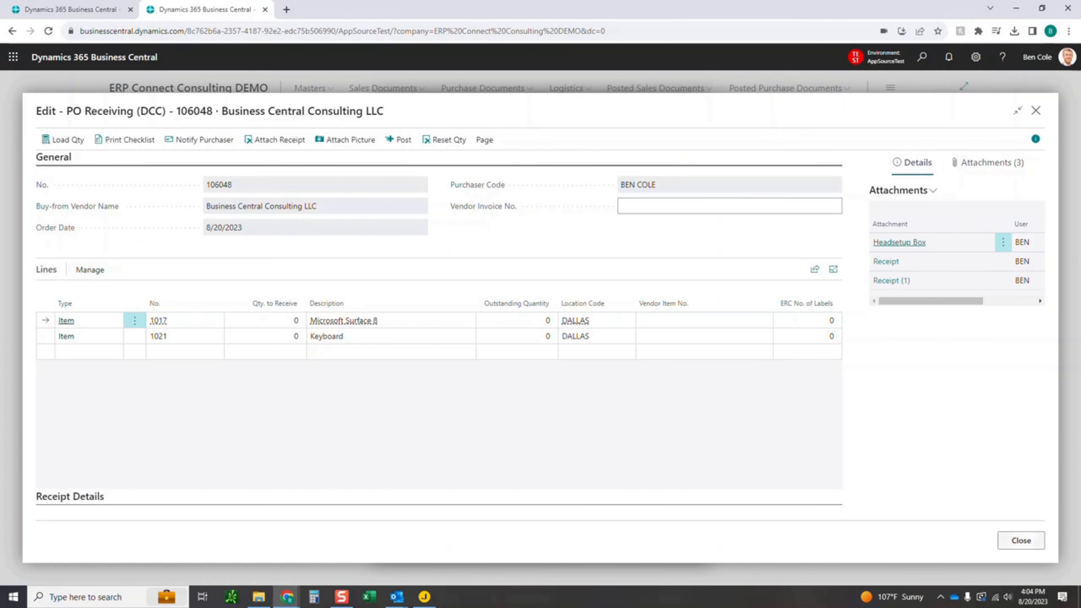
# Close the purchase order receipt and create a new cycle count from the Warehouse Activities
pyautogui.click(1020, 540)
pyautogui.click(686, 110)
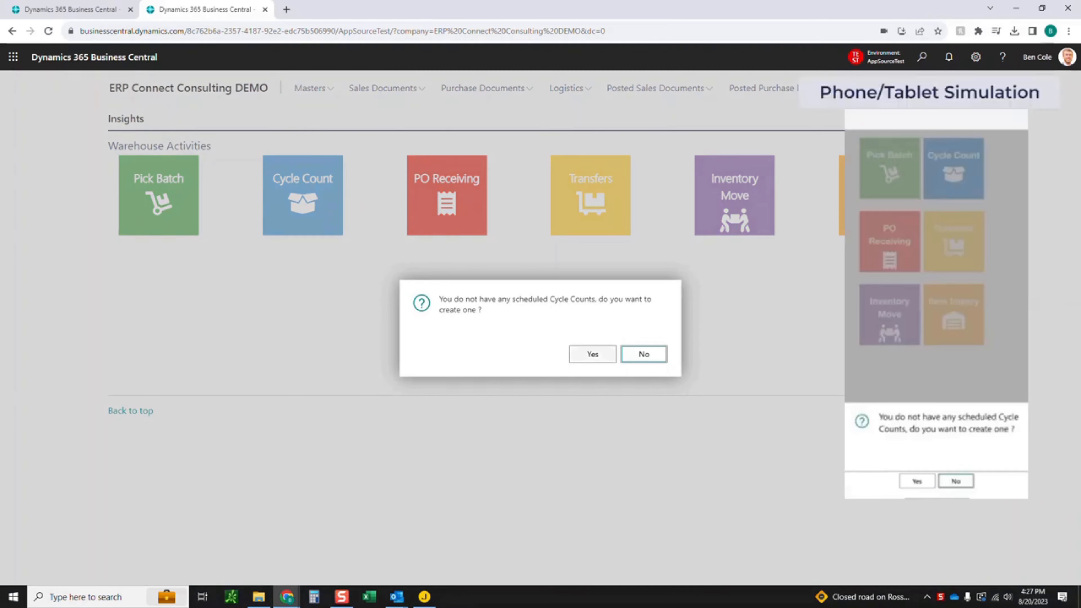
pyautogui.click(592, 354)
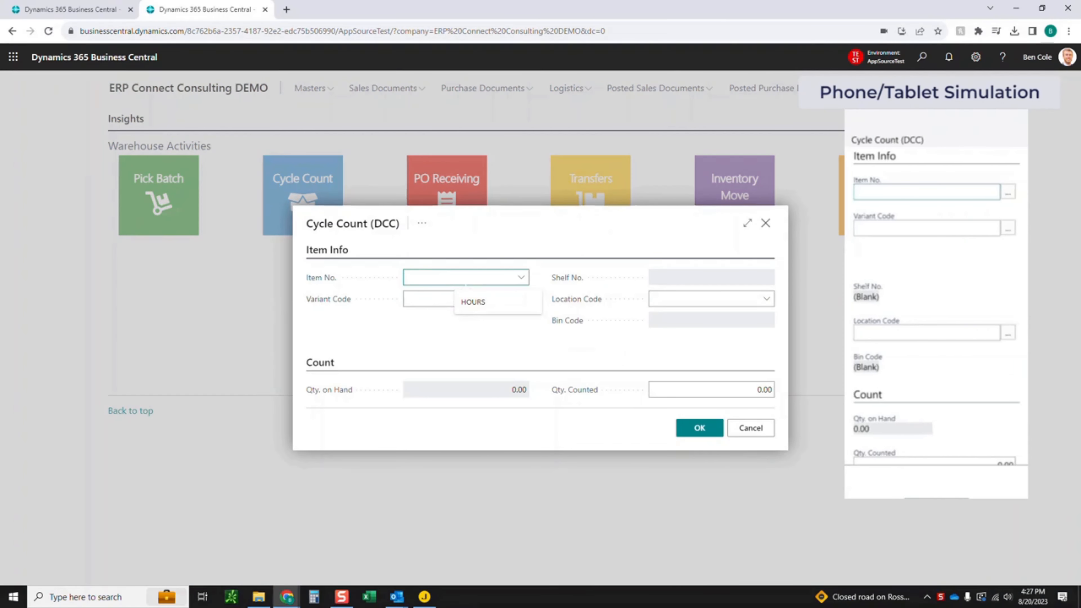
# Set the cycle count's item number to 1017 and its location code to DALLAS, leaving the bin code blank
pyautogui.click(522, 277)
pyautogui.write('1017')
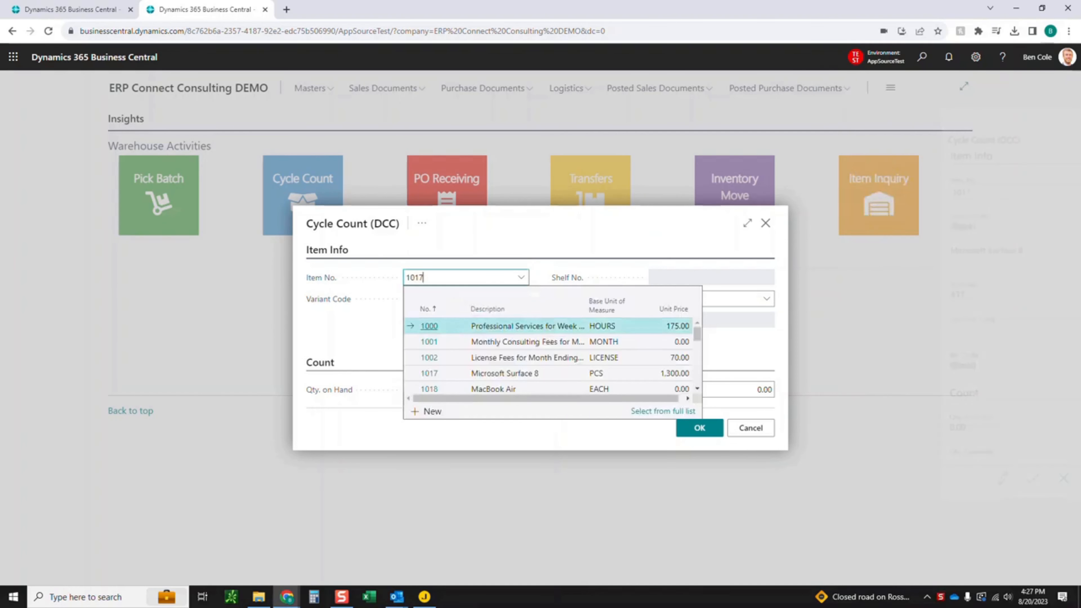
pyautogui.press('Tab')
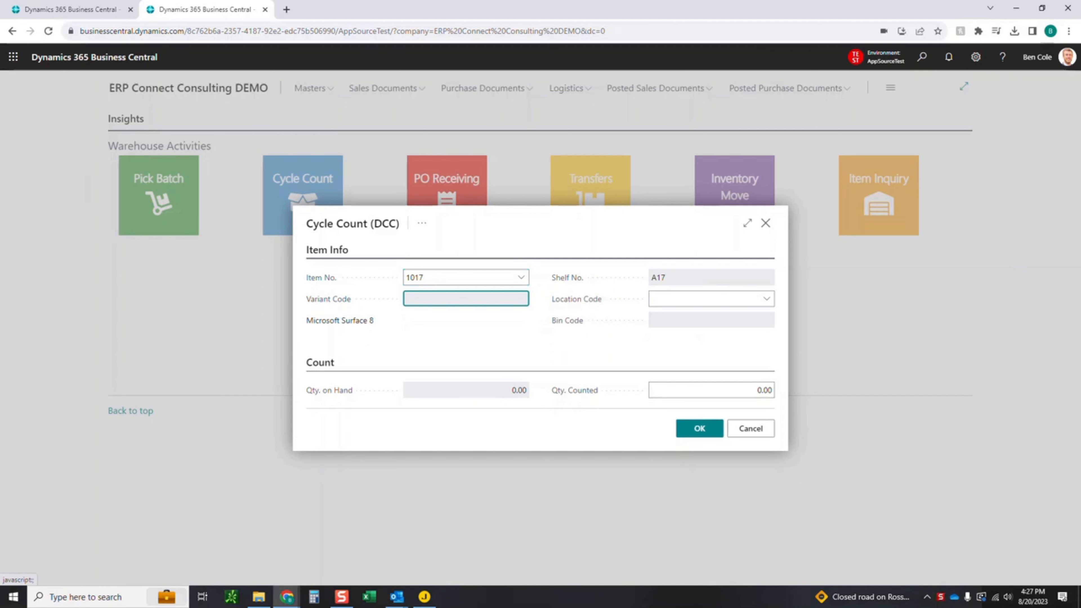
pyautogui.click(767, 299)
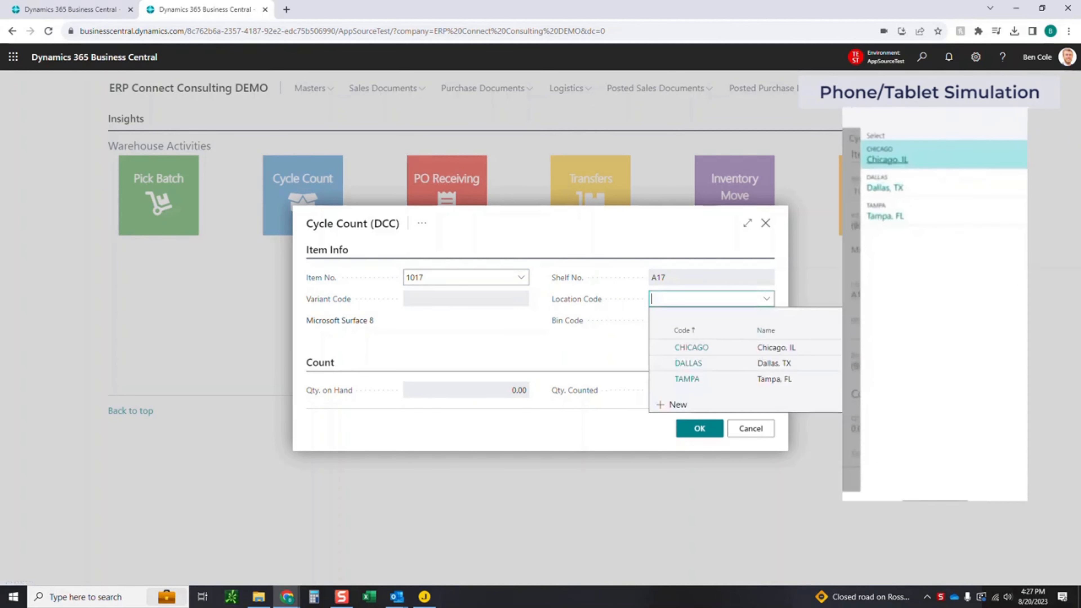
pyautogui.write('DALLAS')
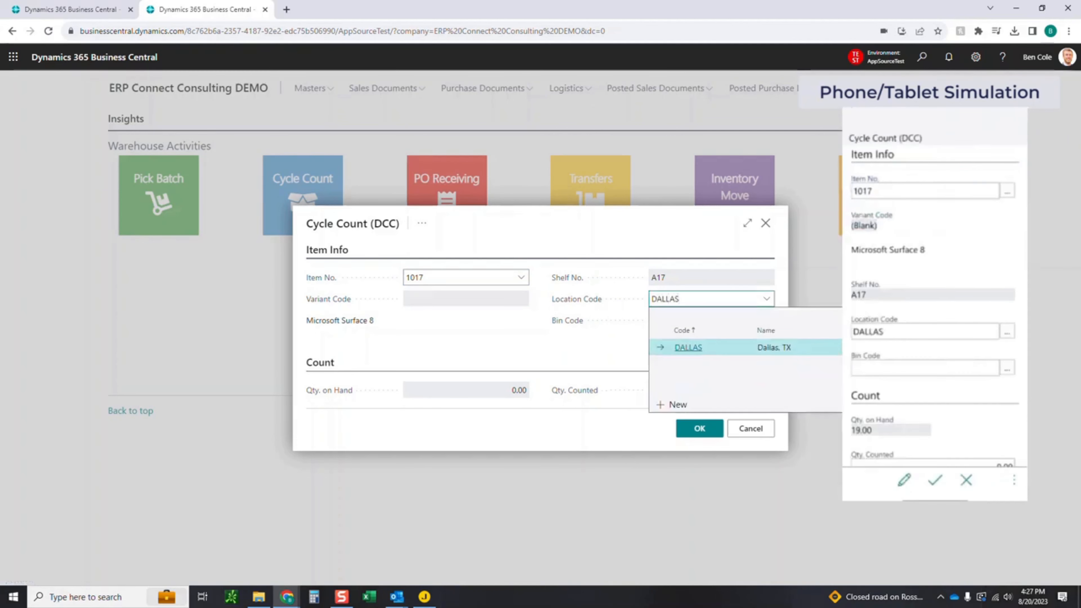
pyautogui.press('Tab')
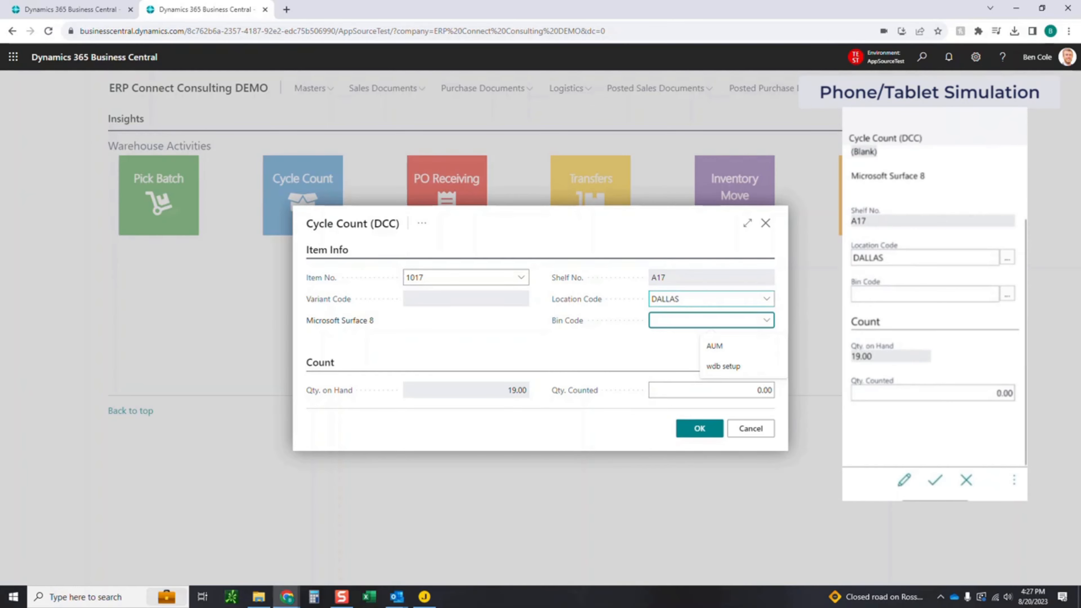
pyautogui.press('Tab')
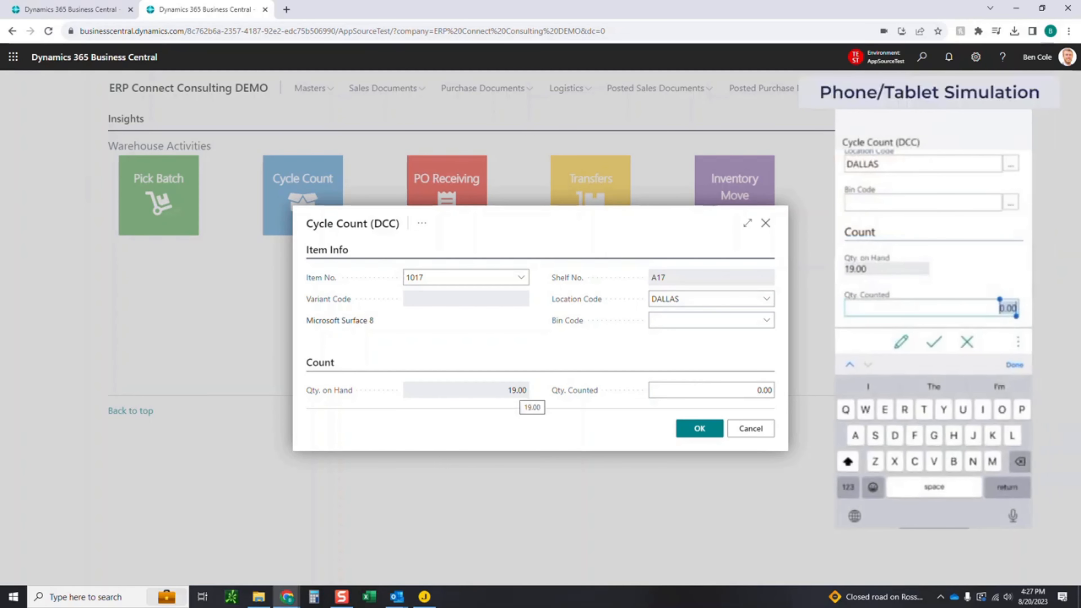
# Set the counted quantity to 20 and post the cycle count
pyautogui.click(761, 391)
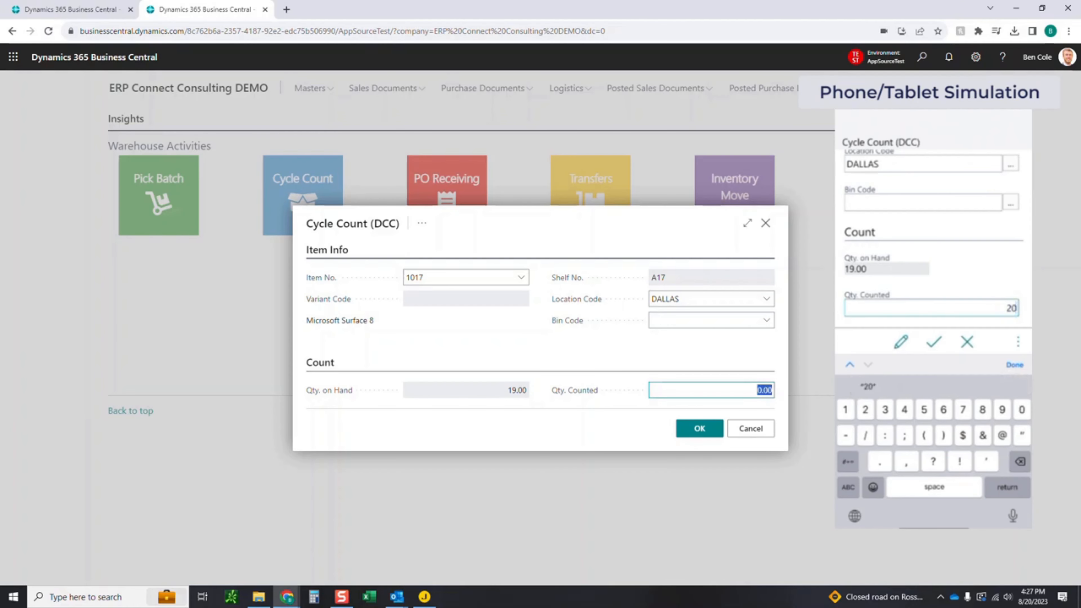
pyautogui.write('20')
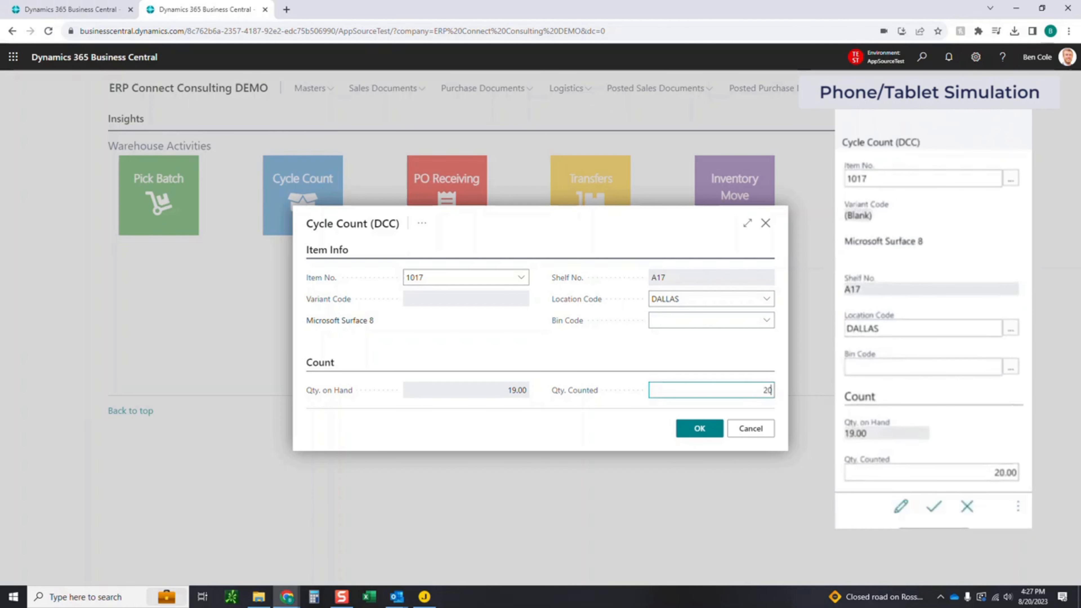
pyautogui.press('Return')
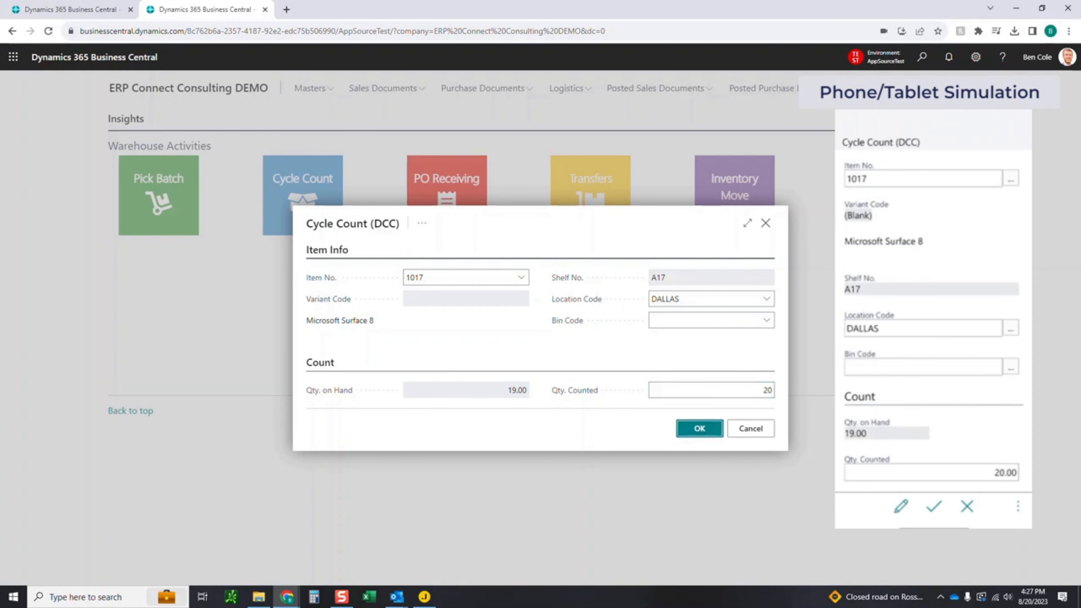
pyautogui.press('Return')
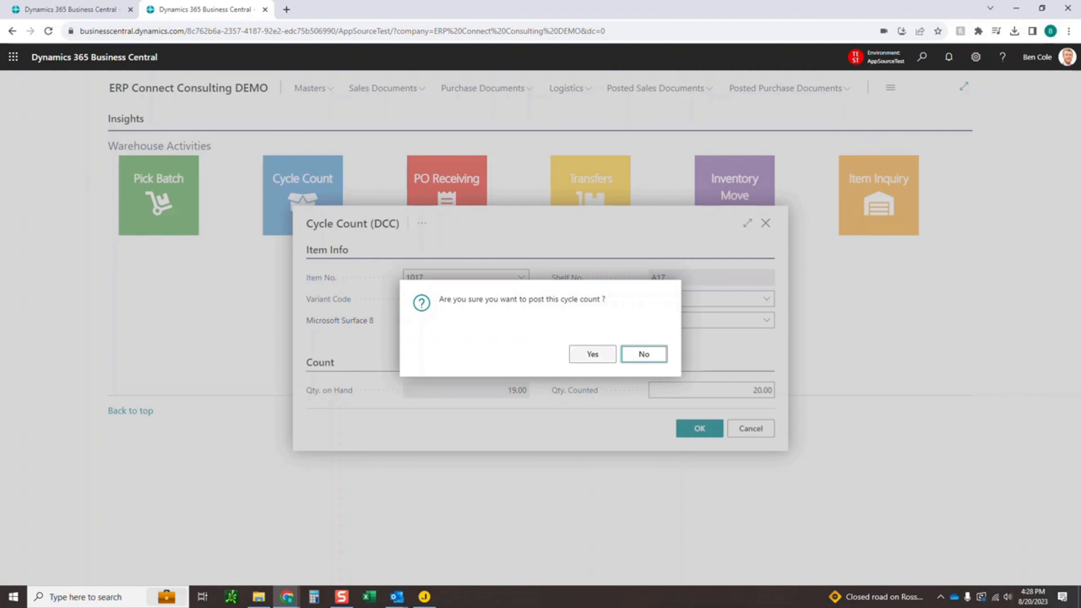
pyautogui.hotkey('shift', 'Tab')
pyautogui.press('Return')
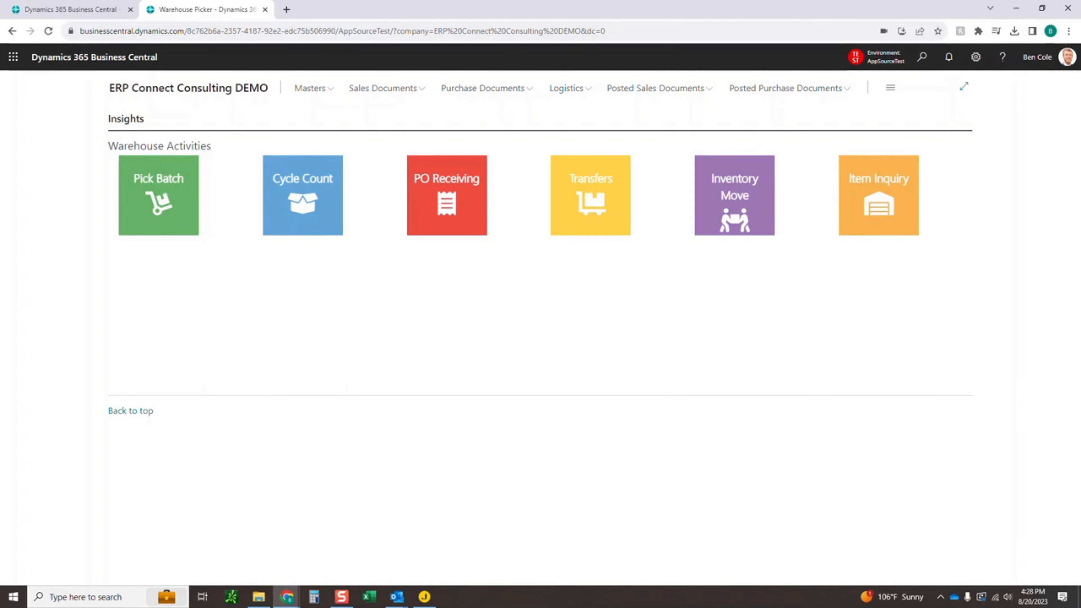
# Search for the Items list and select item 1017, Microsoft Surface 8
pyautogui.click(922, 56)
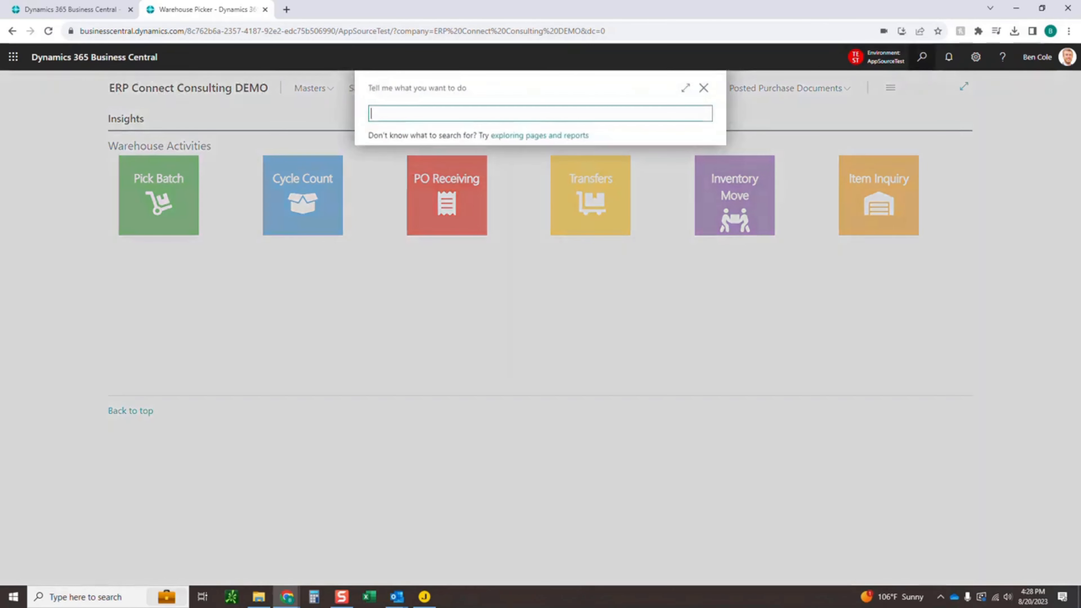
pyautogui.write('item')
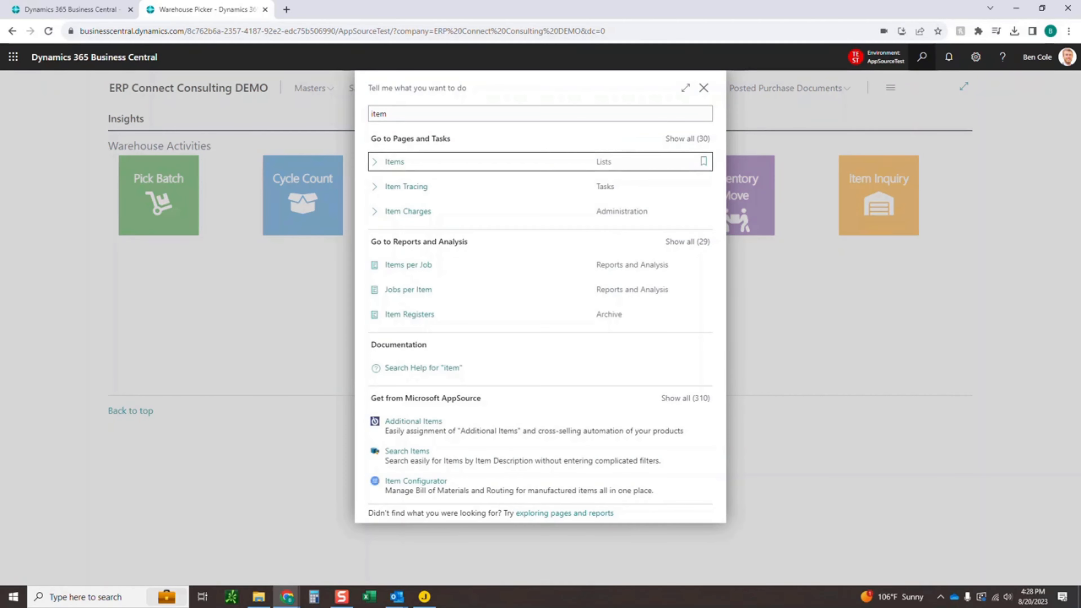
pyautogui.press('Return')
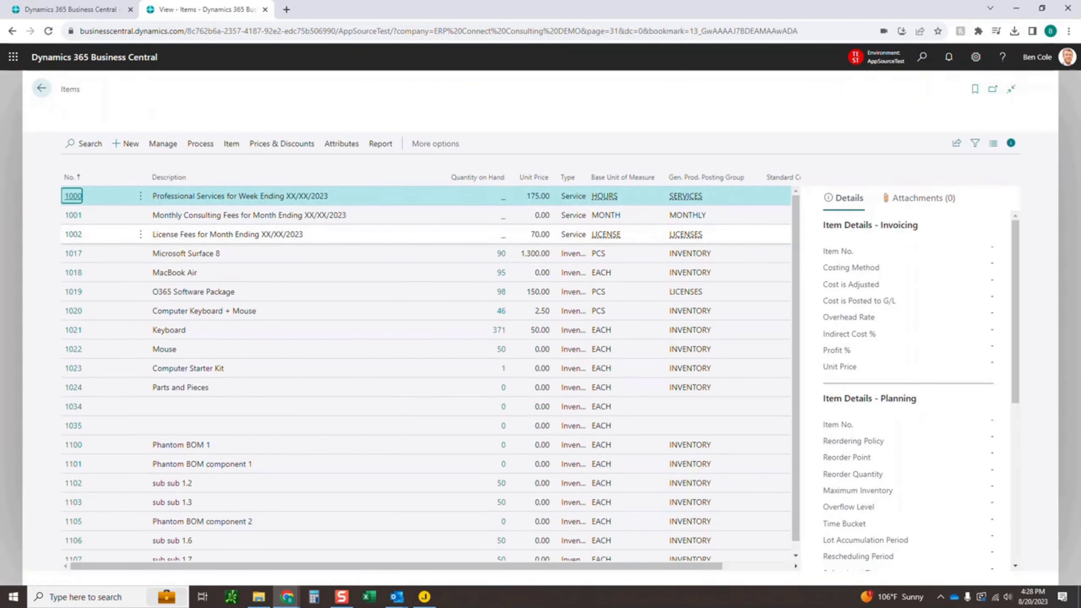
pyautogui.click(73, 253)
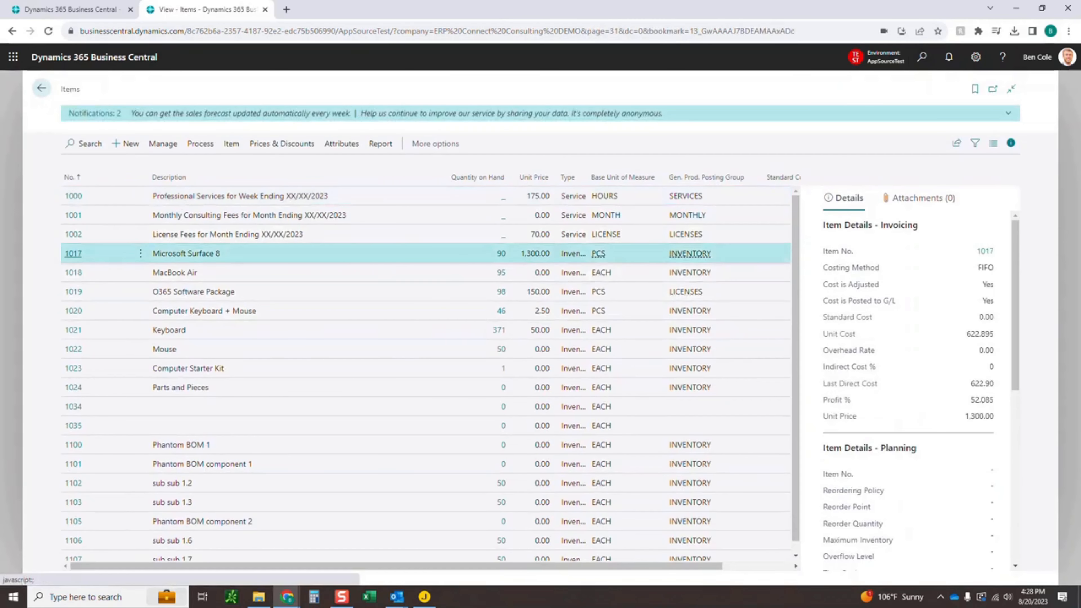
# Review item 1017's physical inventory ledger entries from its last physical inventory date, and return to the Warehouse Activities
pyautogui.scroll(-5, 421, 366)
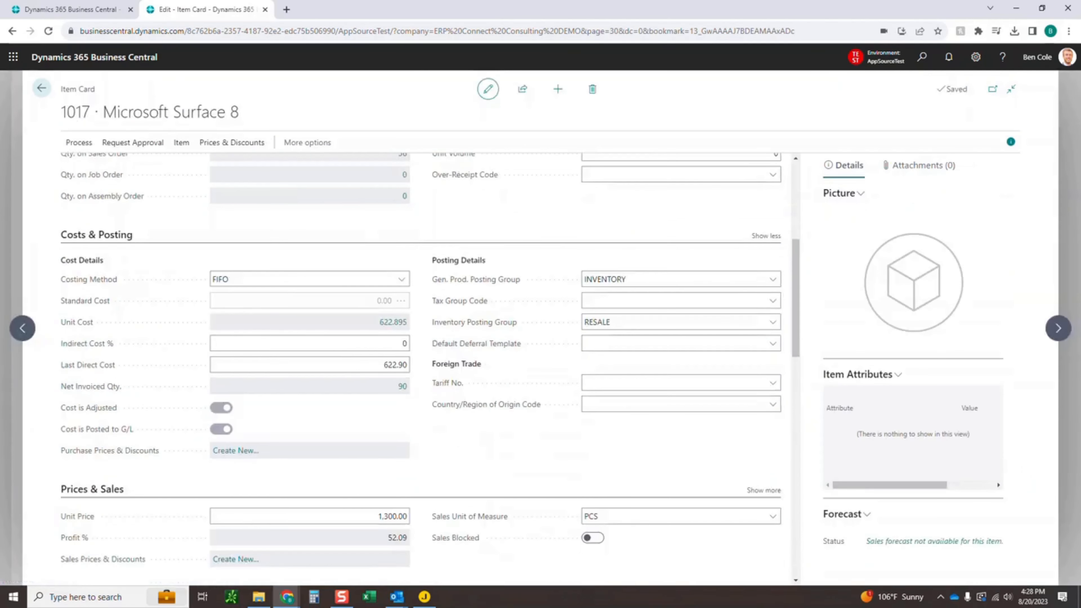
pyautogui.scroll(-15, 422, 366)
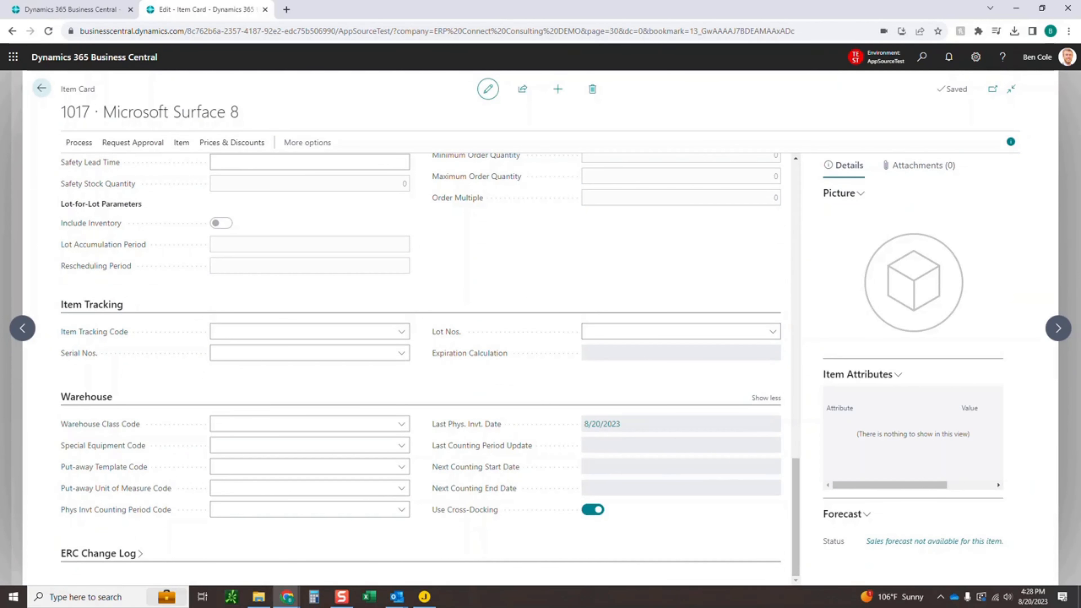
pyautogui.click(601, 424)
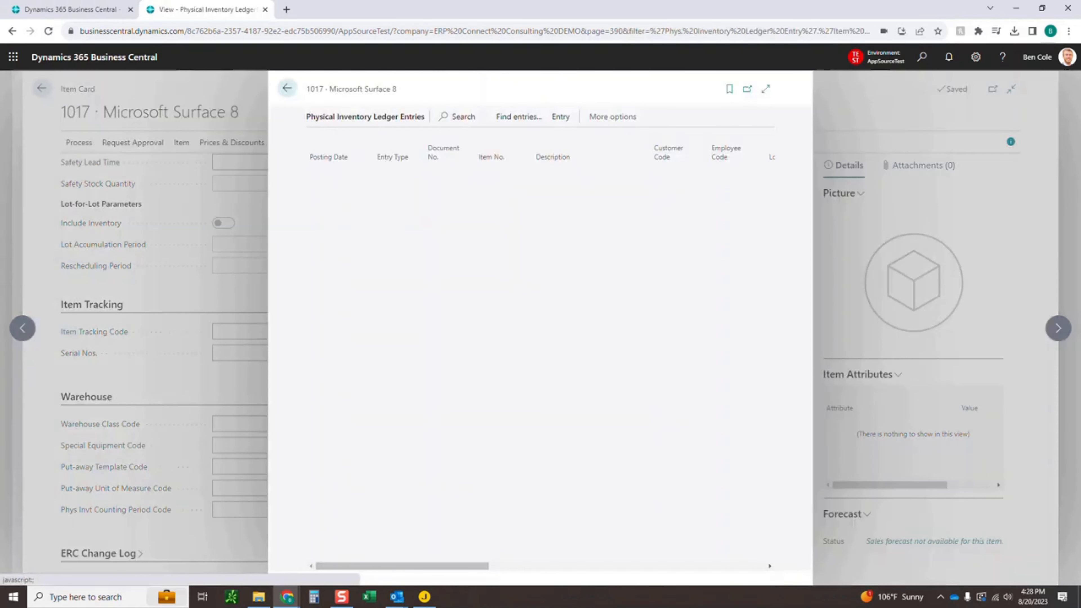
pyautogui.click(766, 89)
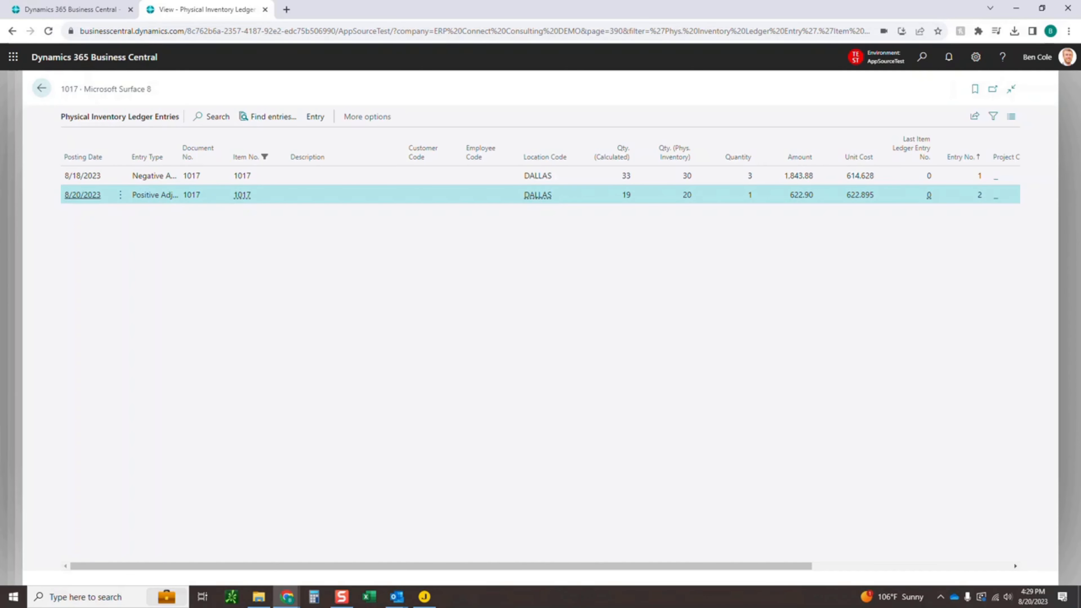
pyautogui.click(42, 88)
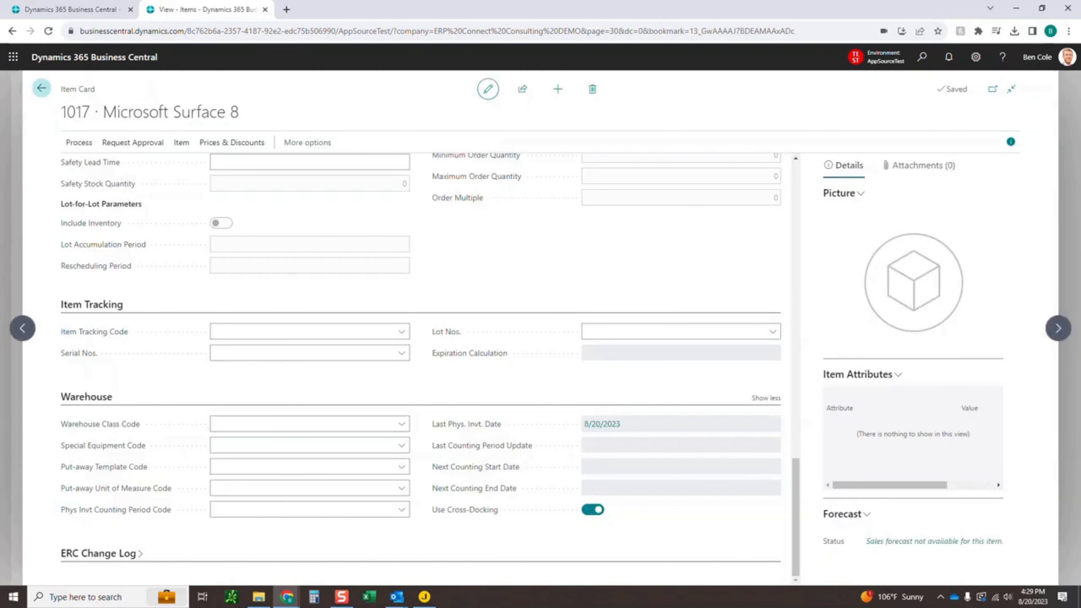
pyautogui.click(42, 88)
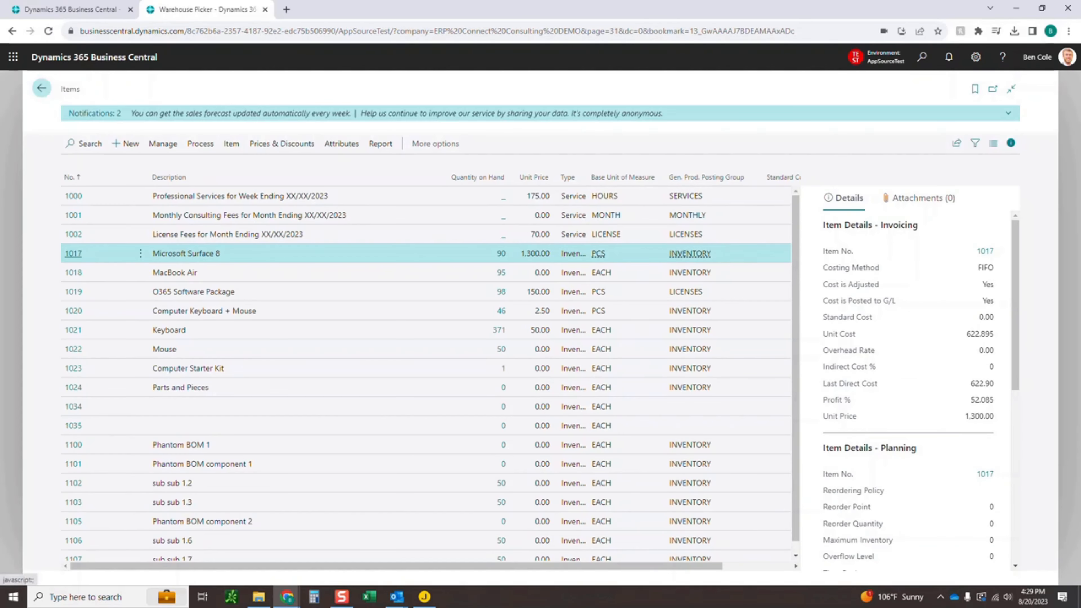
pyautogui.click(41, 88)
# Create a new transfer order from DALLAS to TAMPA and enable Direct Transfer on it
pyautogui.click(591, 195)
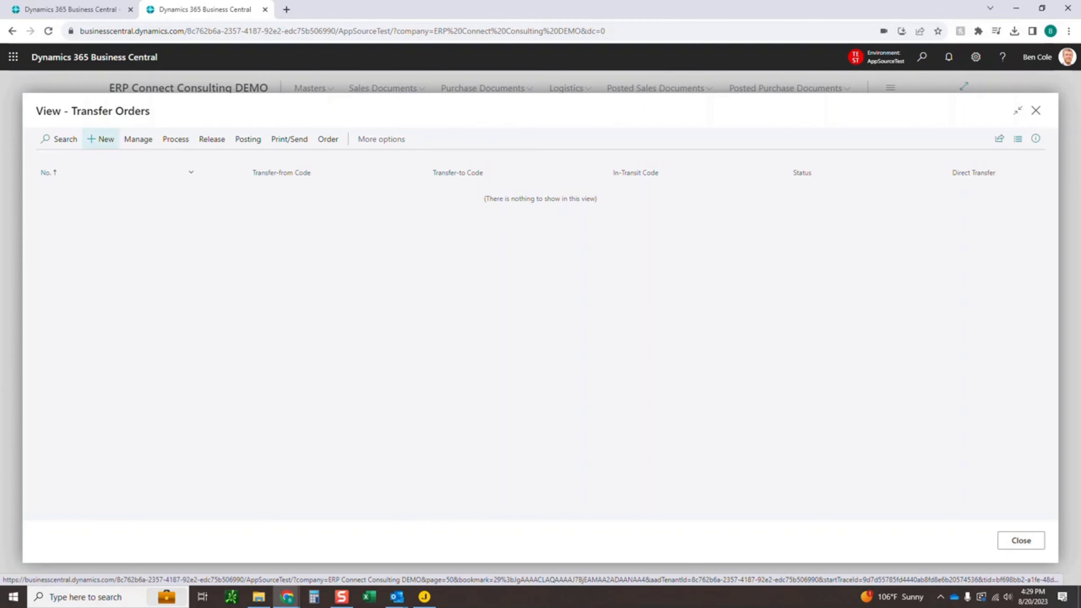
pyautogui.click(100, 139)
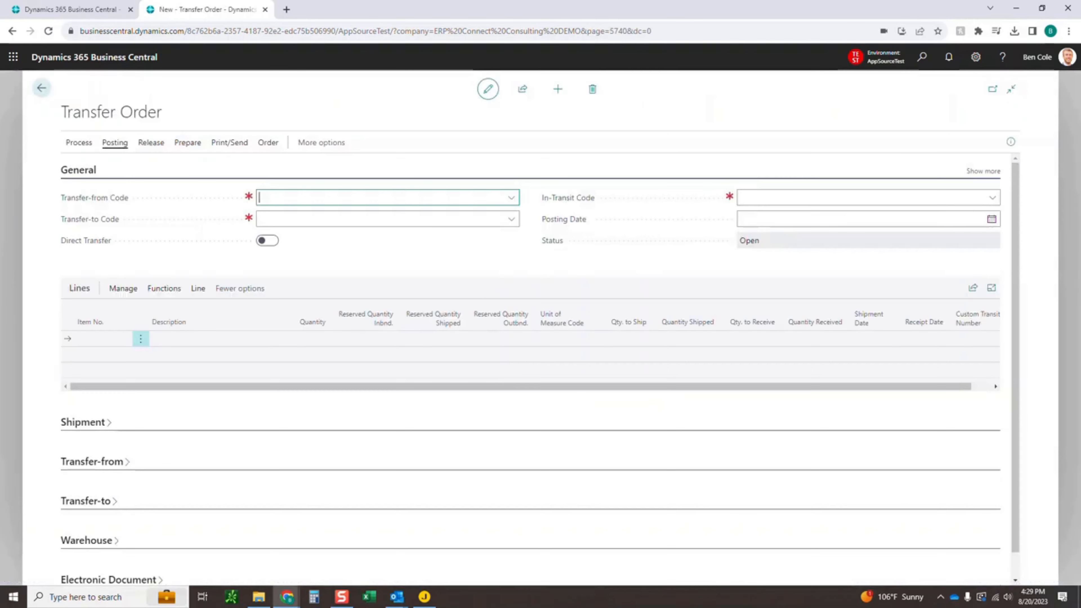
pyautogui.write('DALLAS')
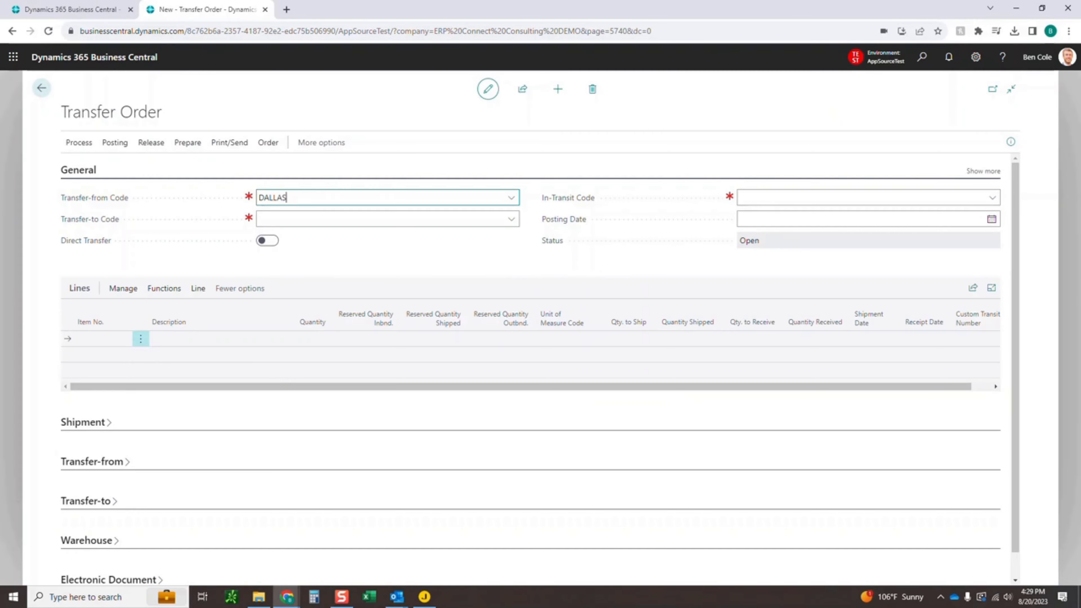
pyautogui.press('Tab')
pyautogui.write('tampa')
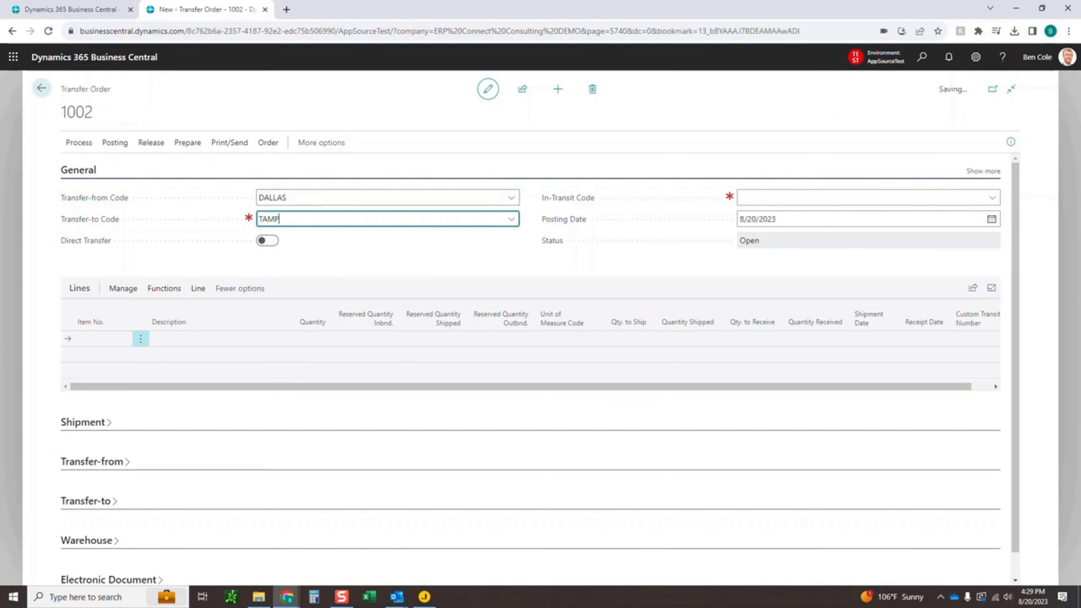
pyautogui.press('Tab')
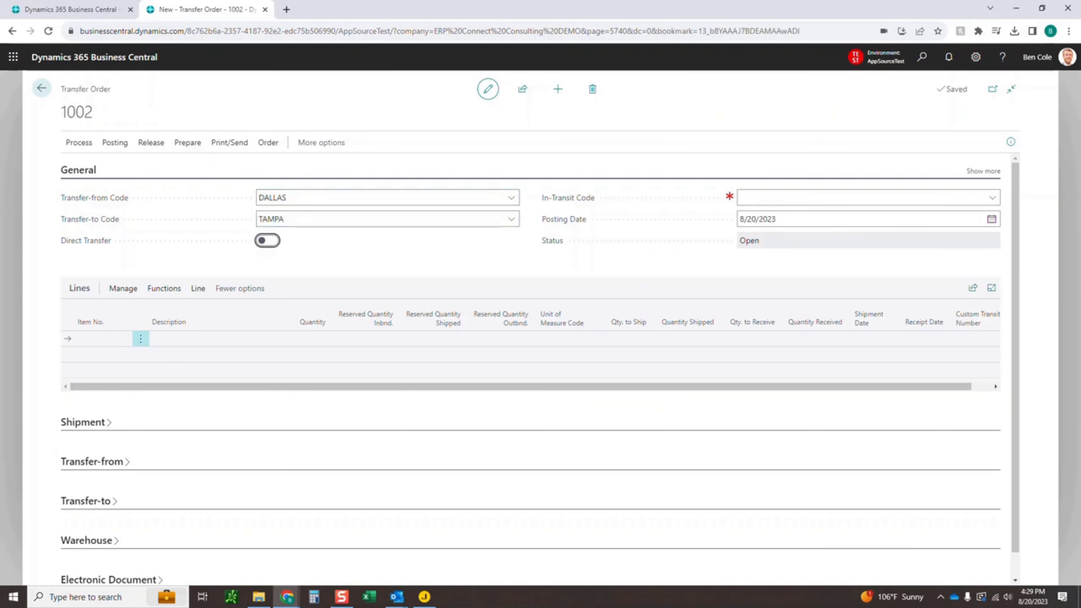
pyautogui.click(487, 88)
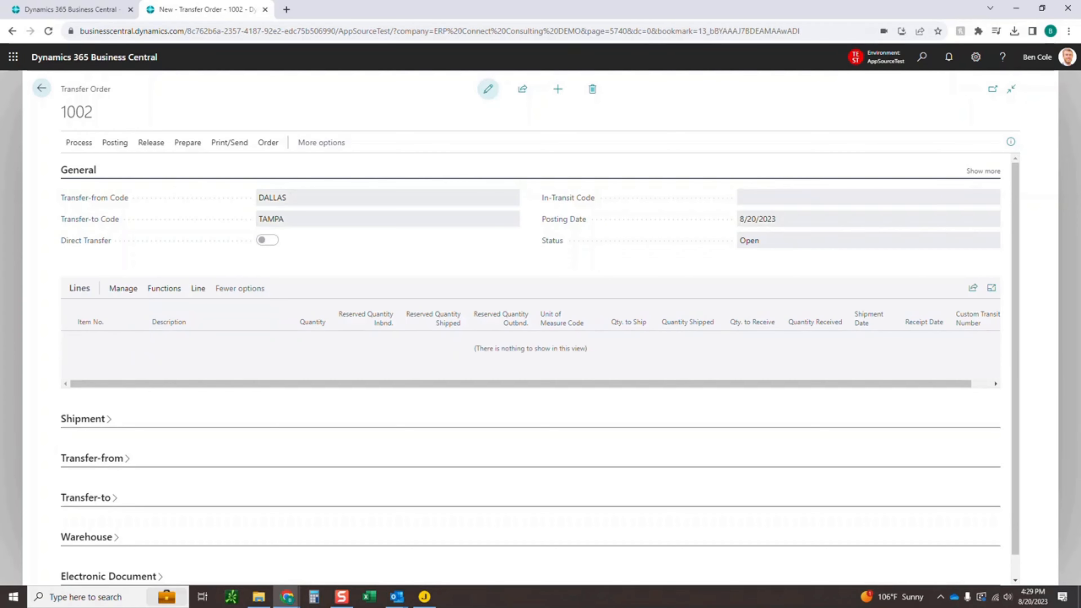
pyautogui.click(488, 88)
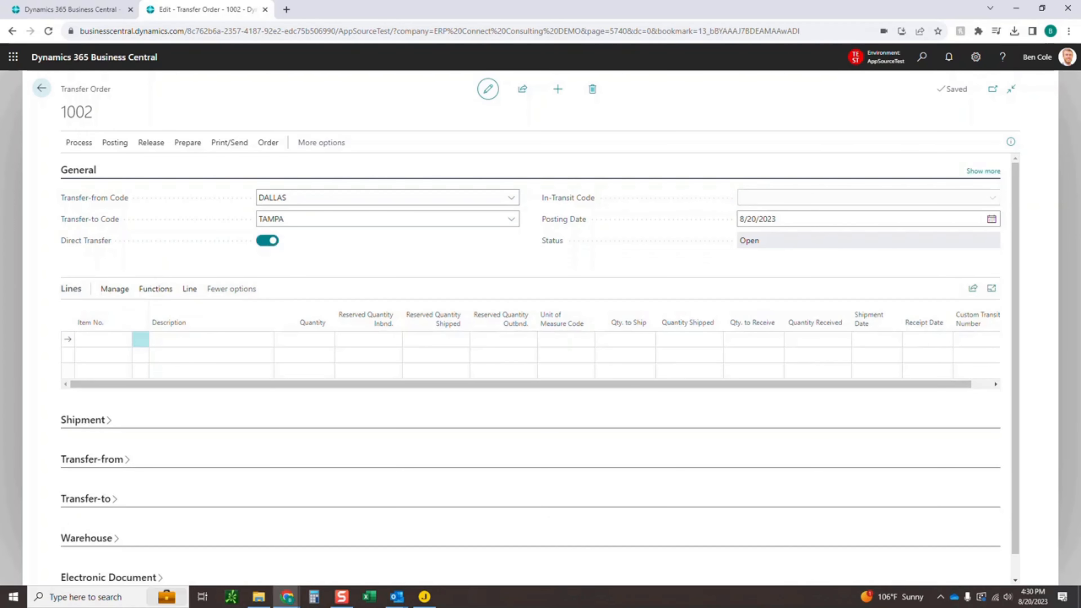
# Add a line for item 1017 with quantity 5 to the transfer order, and close the order and the transfer list
pyautogui.click(123, 340)
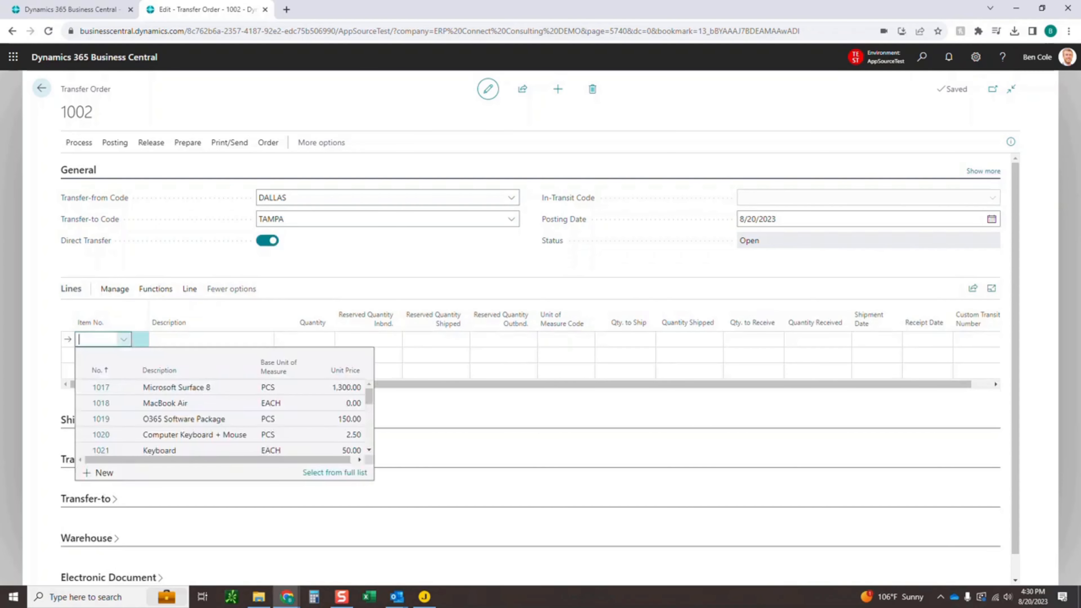
pyautogui.write('1017')
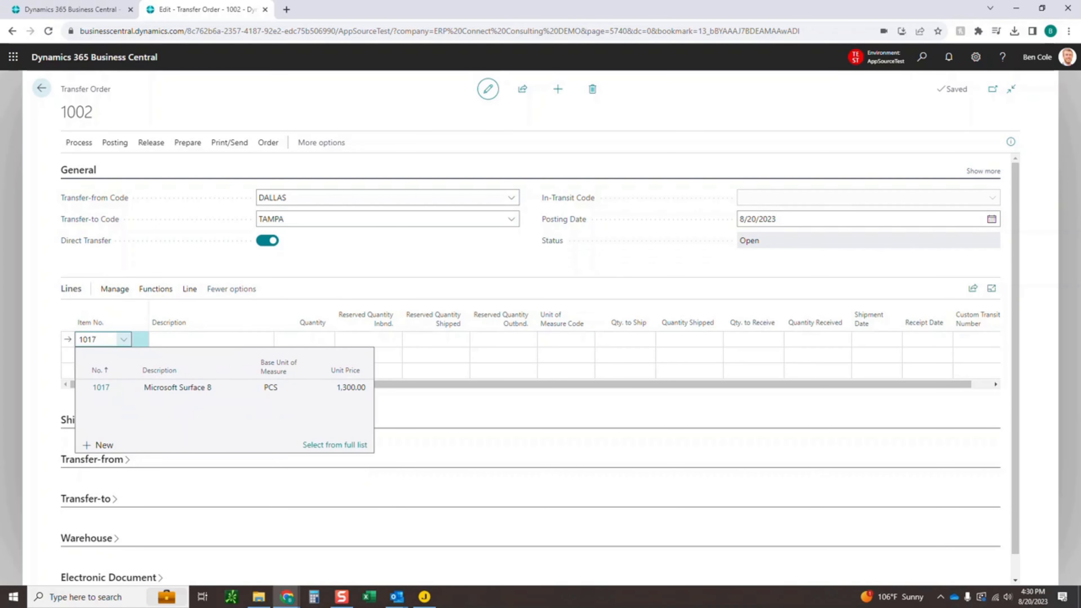
pyautogui.press('Tab')
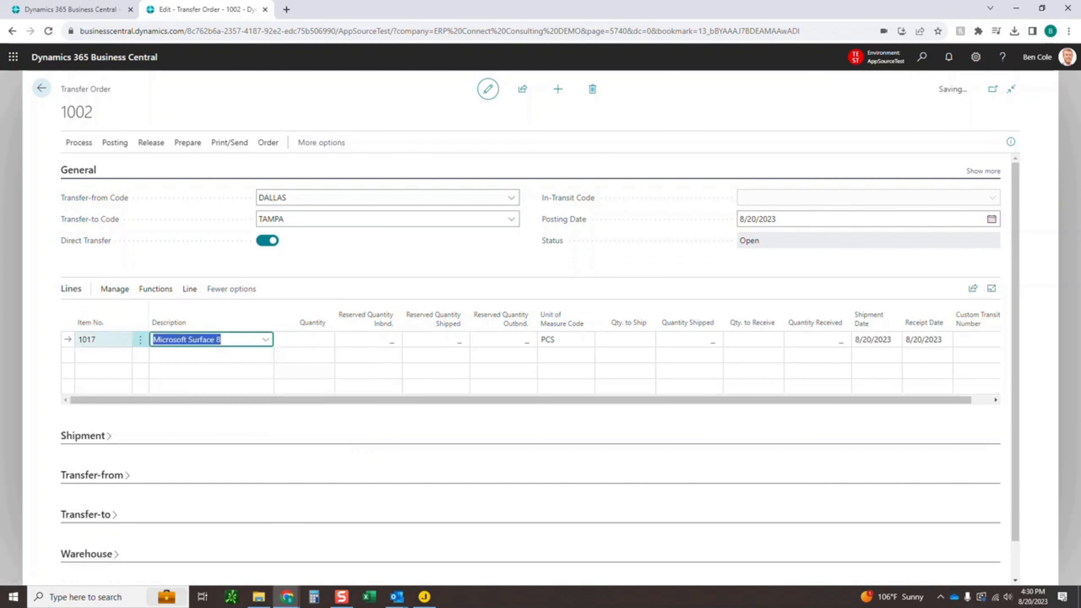
pyautogui.press('Tab')
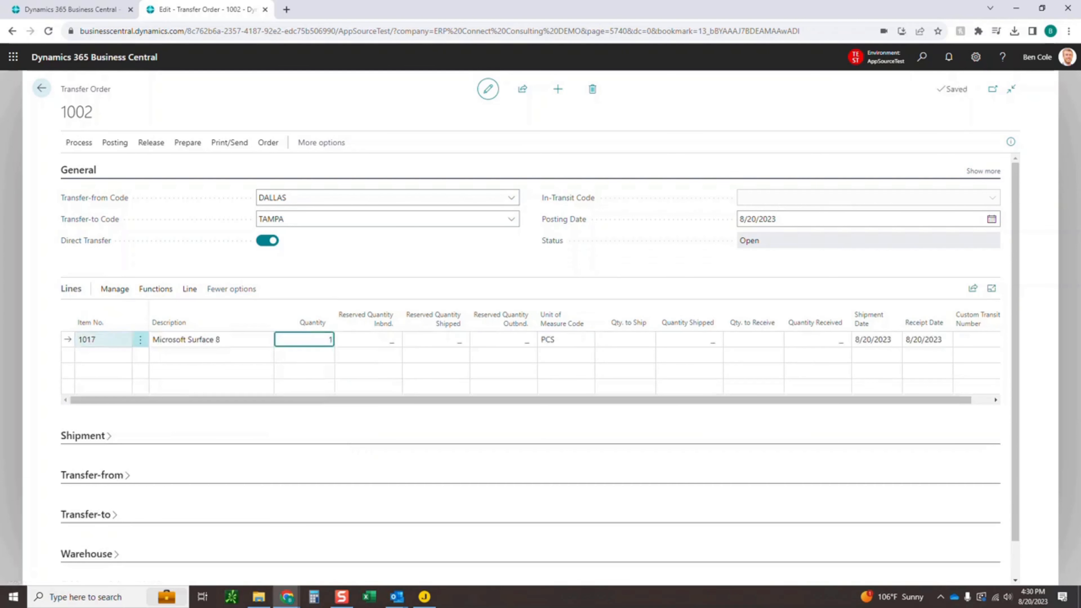
pyautogui.write('5')
pyautogui.press('Tab')
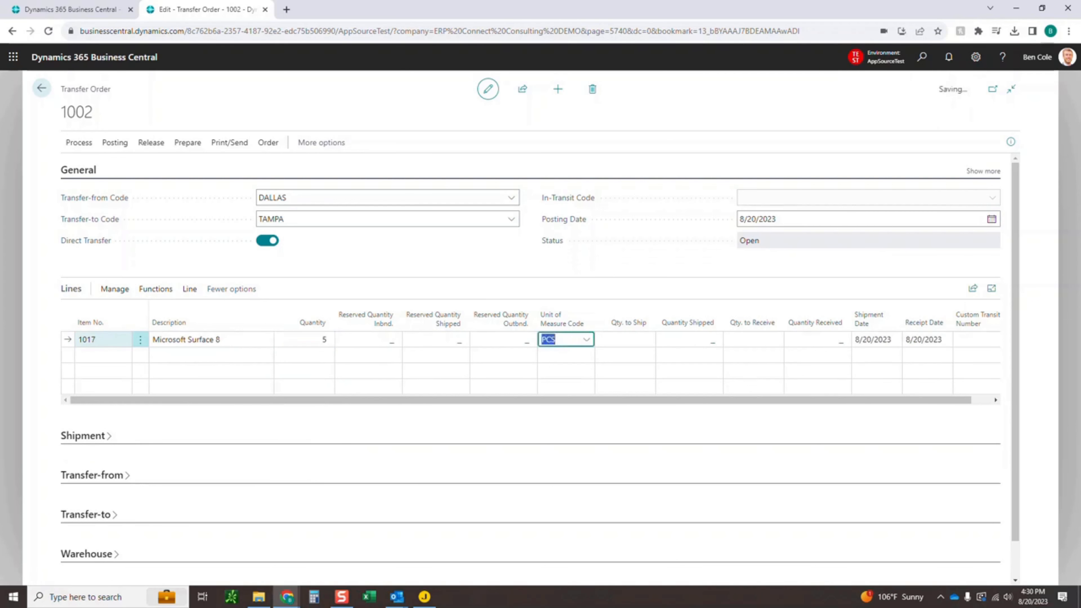
pyautogui.press('Tab')
pyautogui.press('Tab')
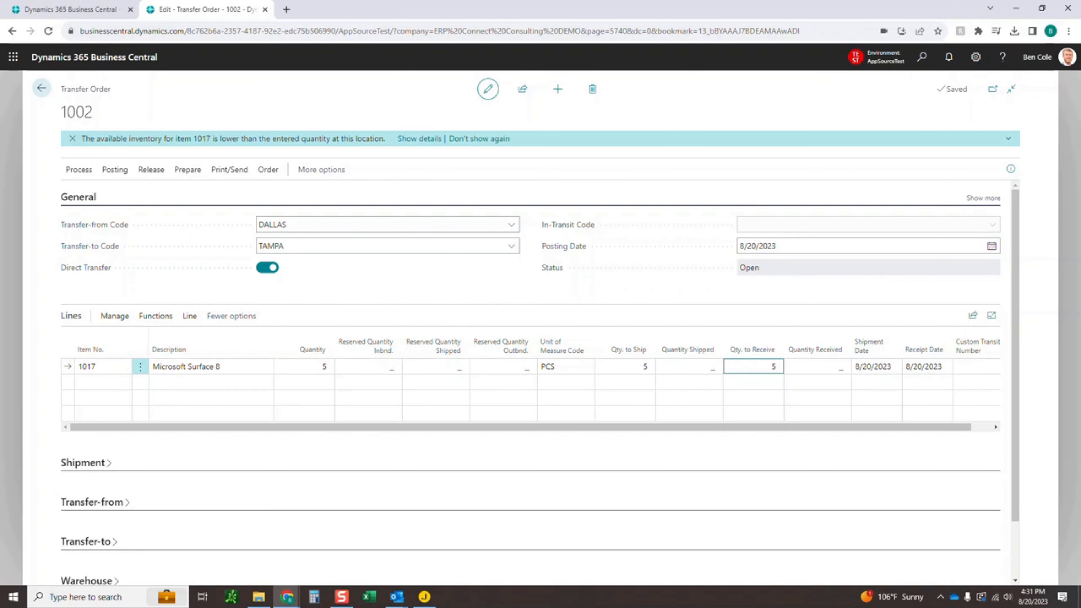
pyautogui.click(41, 88)
pyautogui.click(1021, 540)
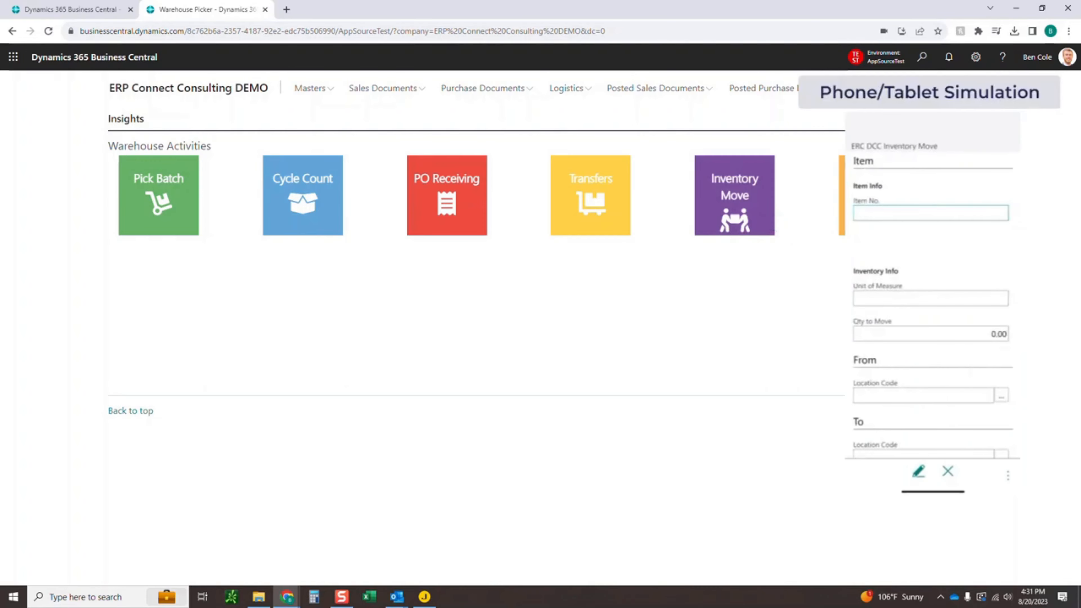
# Start an Inventory Move for item 1017 with a quantity to move of 5
pyautogui.click(734, 195)
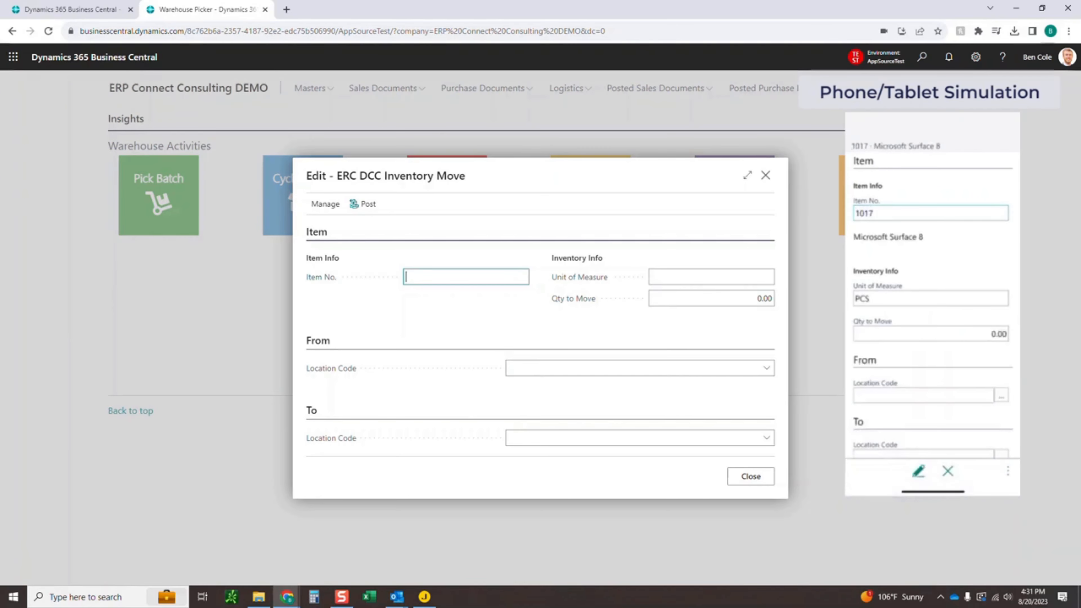
pyautogui.write('1017')
pyautogui.press('Tab')
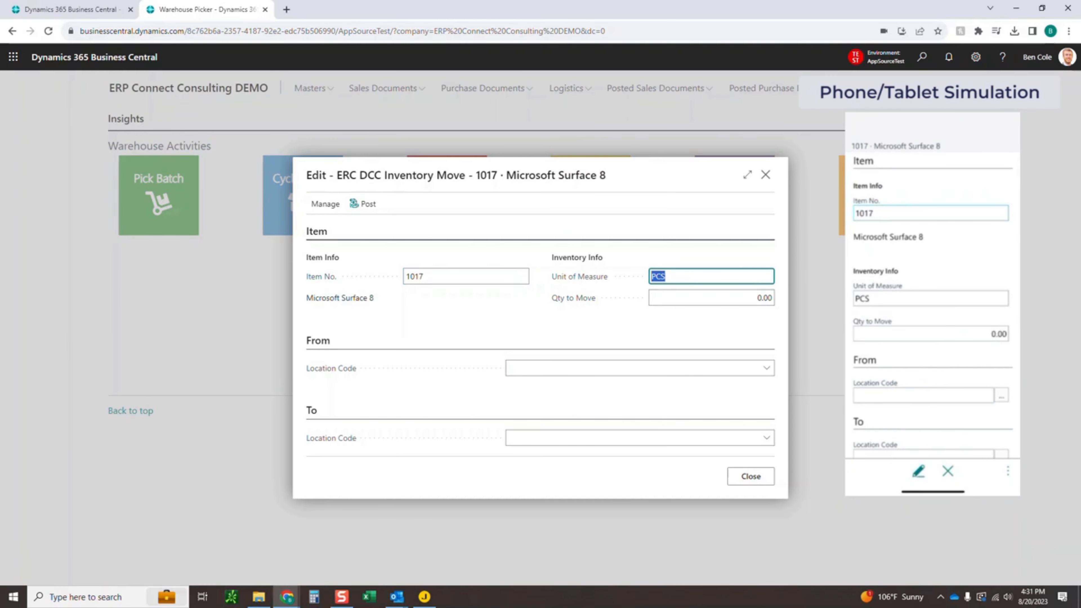
pyautogui.press('Tab')
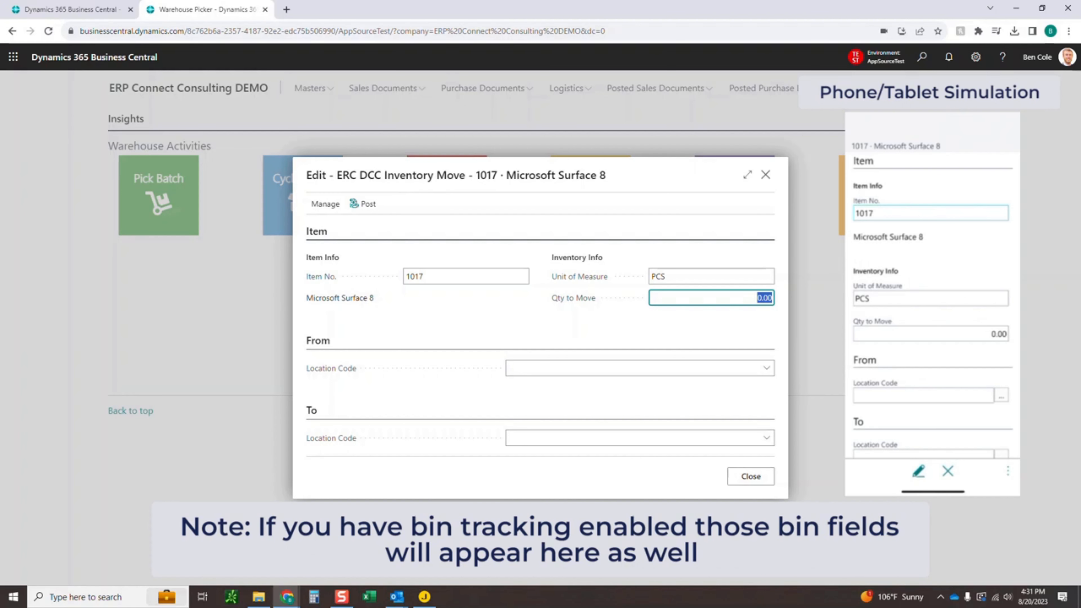
pyautogui.write('5')
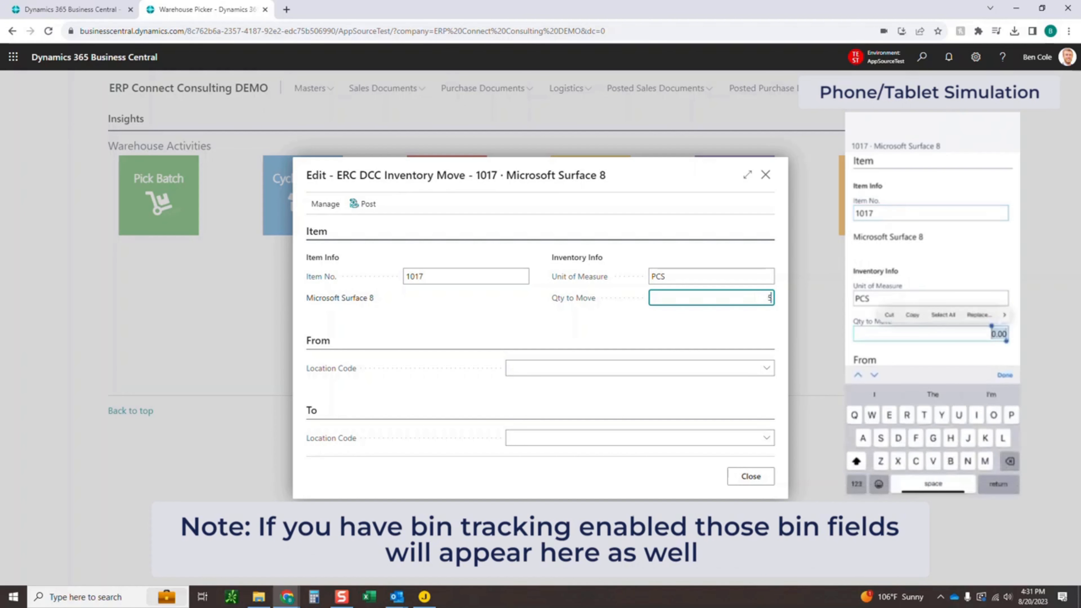
pyautogui.press('Tab')
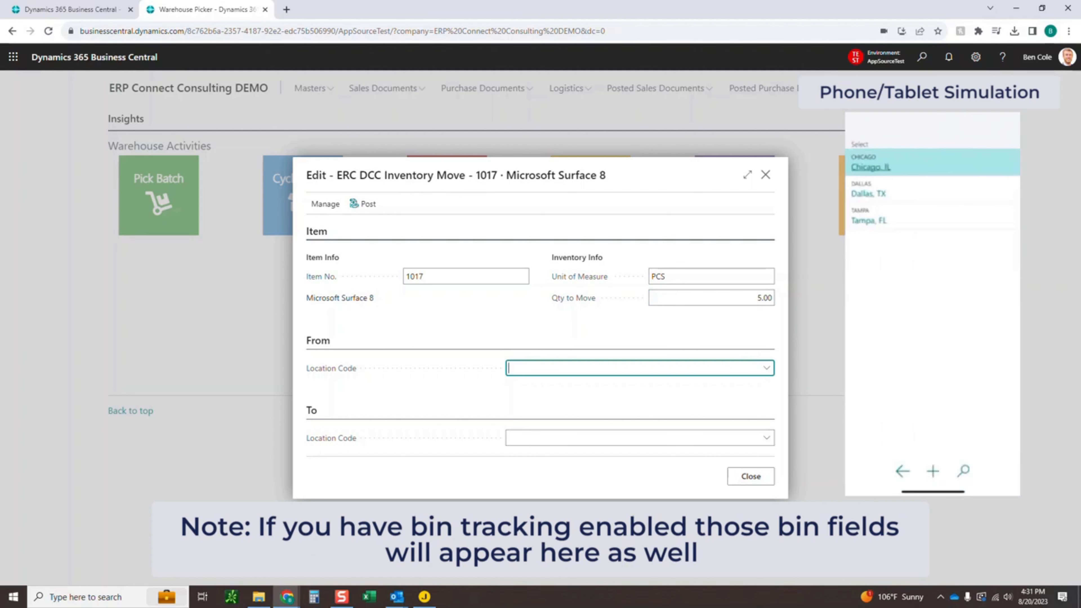
# Set the inventory move's from location to DALLAS and its to location to TAMPA, and post it
pyautogui.write('DALLAS')
pyautogui.press('Tab')
pyautogui.press('Tab')
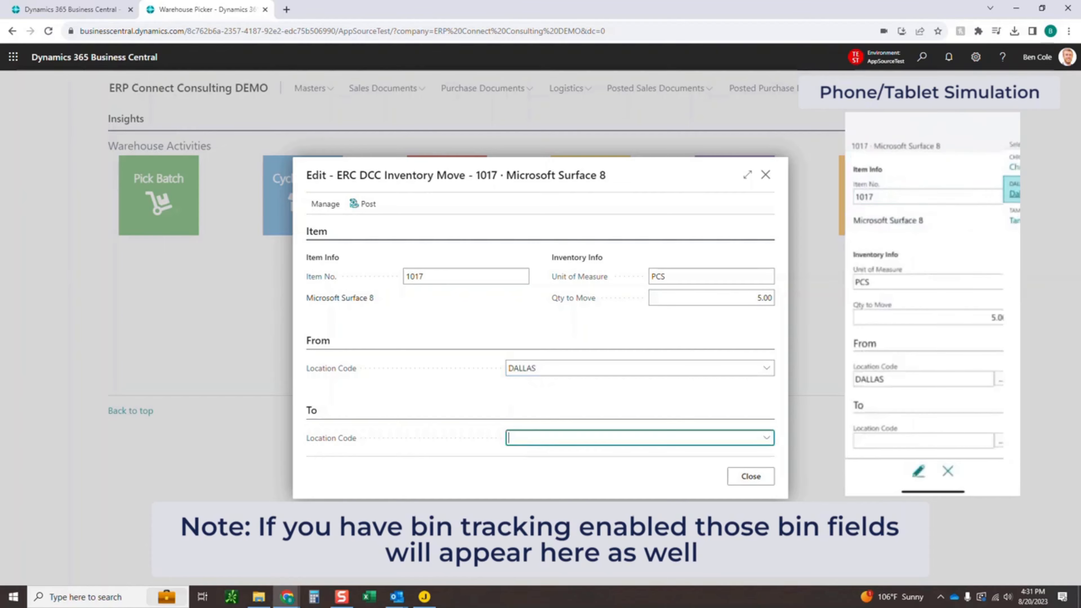
pyautogui.write('TAMPA')
pyautogui.press('Tab')
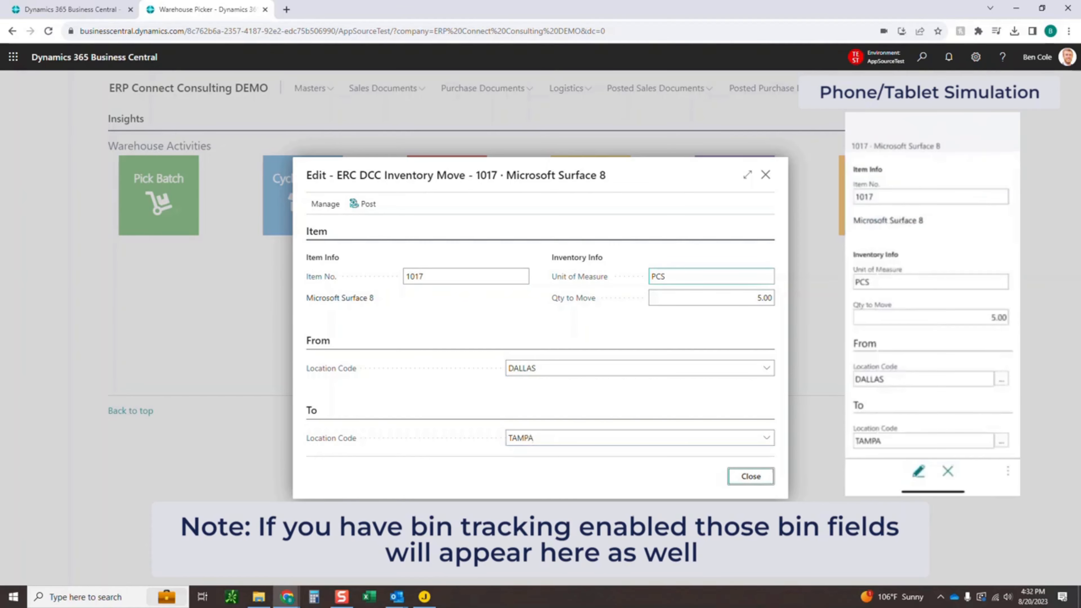
pyautogui.click(363, 204)
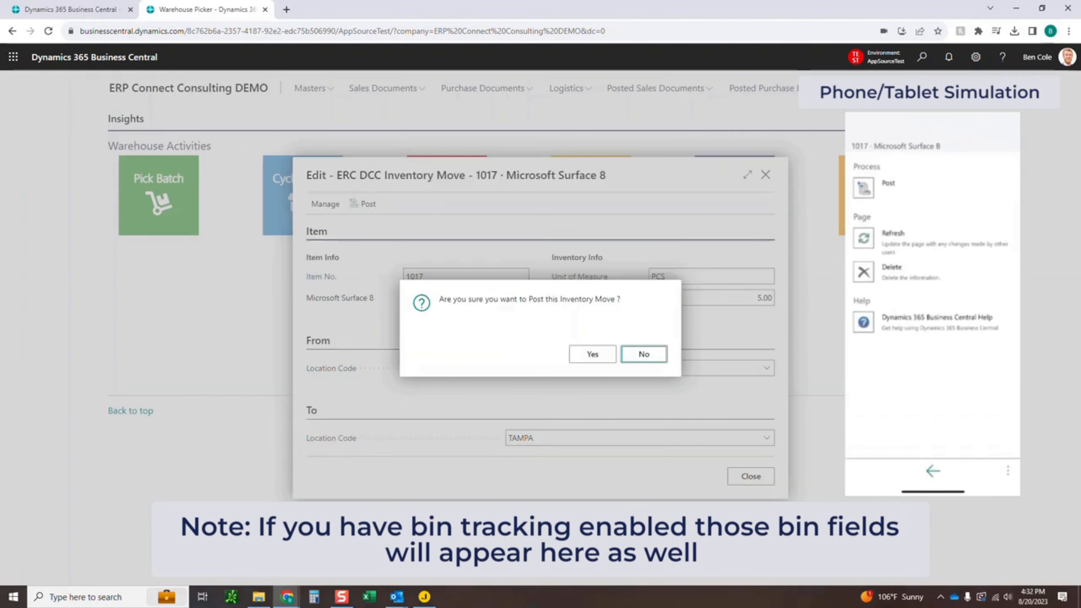
pyautogui.click(592, 354)
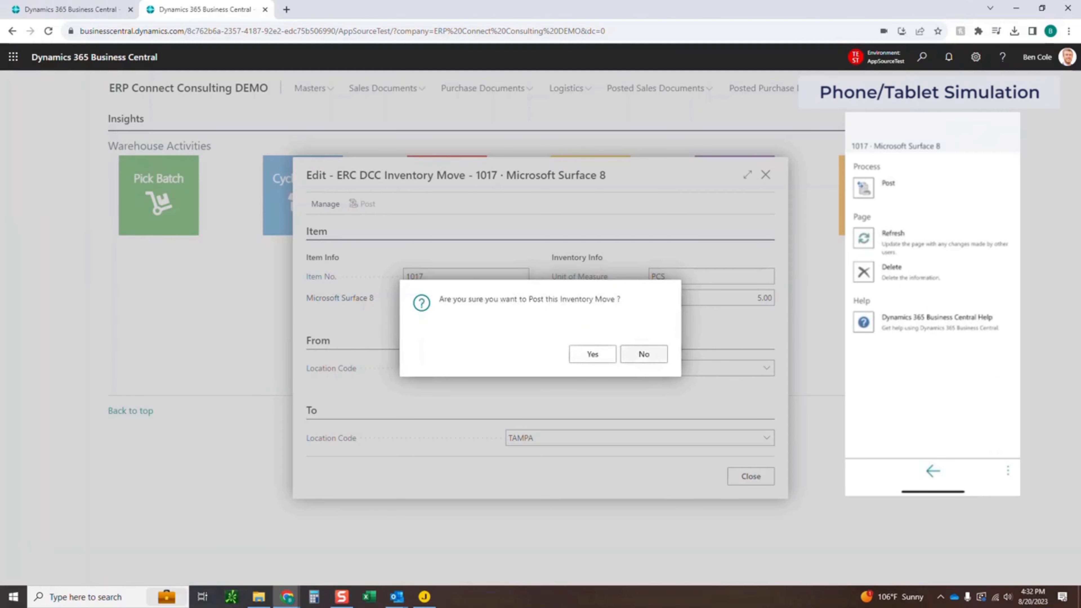
pyautogui.click(592, 354)
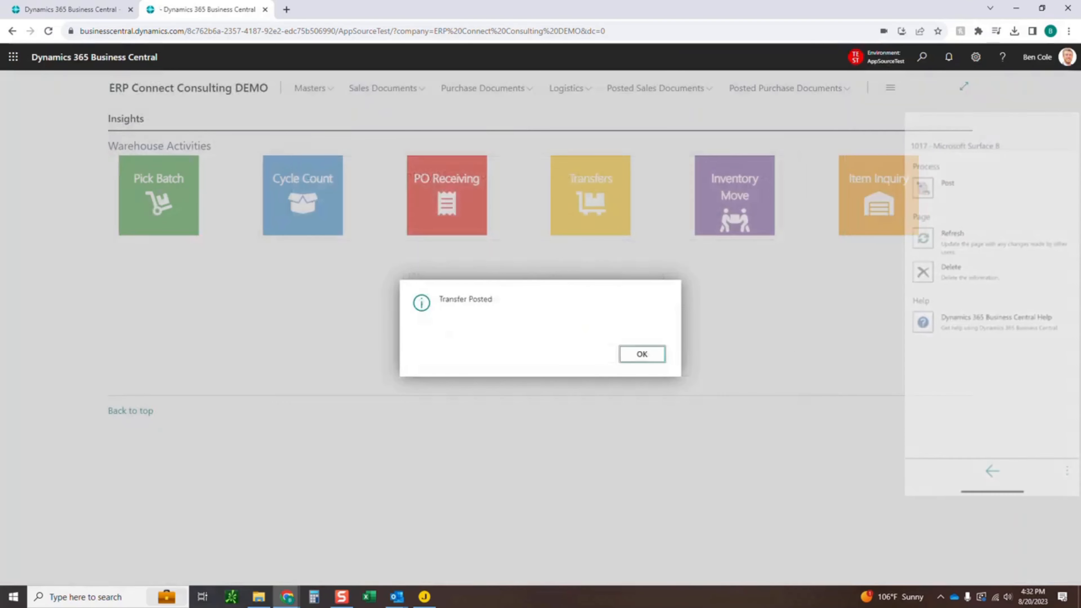
# Find item 1017, Microsoft Surface 8, in the Items list and open its availability by location
pyautogui.hotkey('alt', 'q')
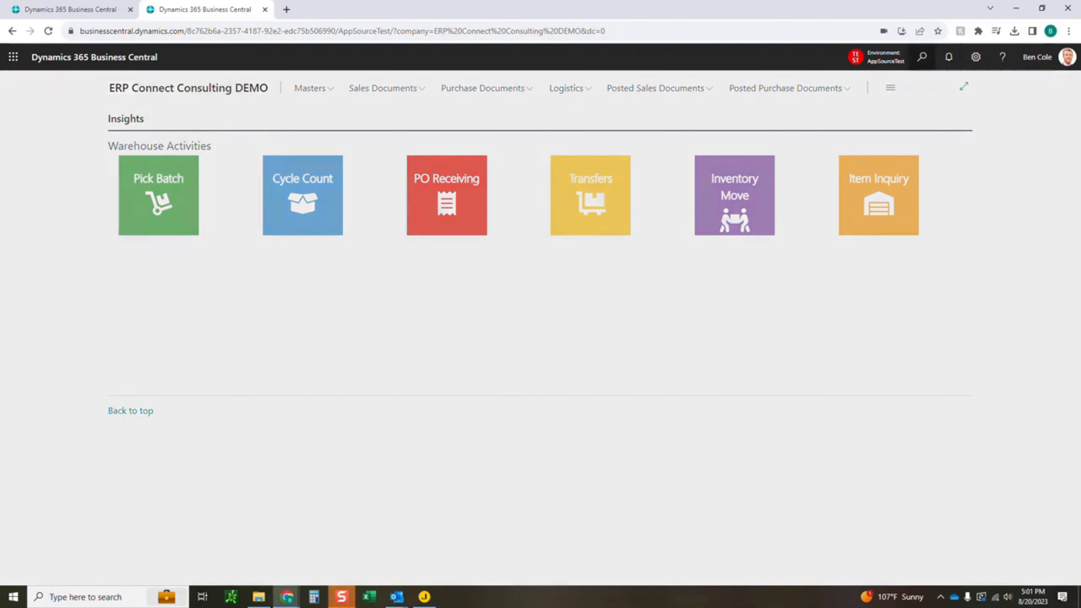
pyautogui.write('item')
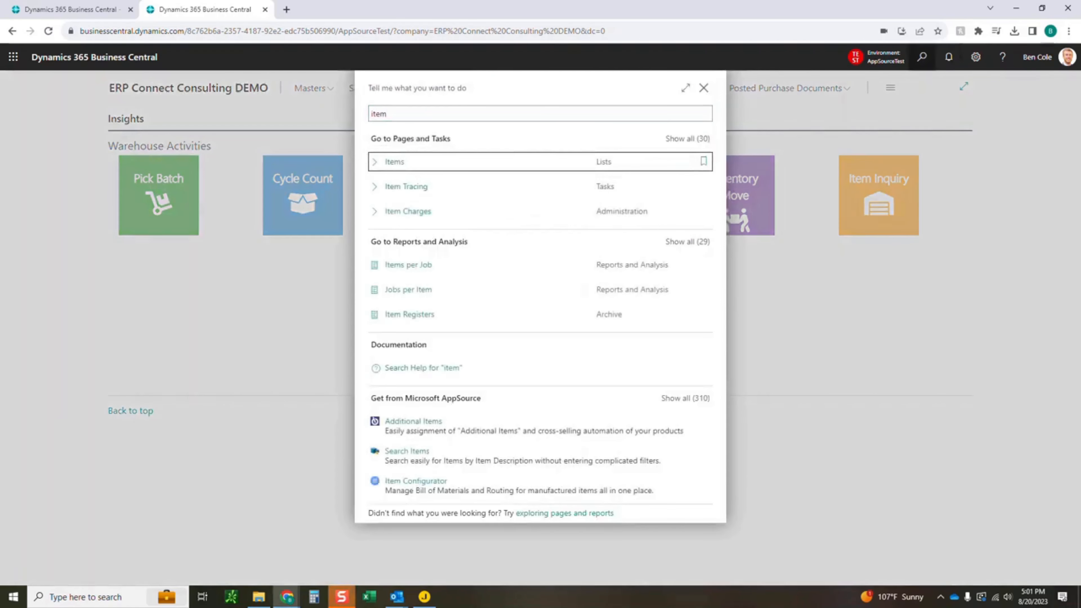
pyautogui.press('Return')
pyautogui.click(73, 253)
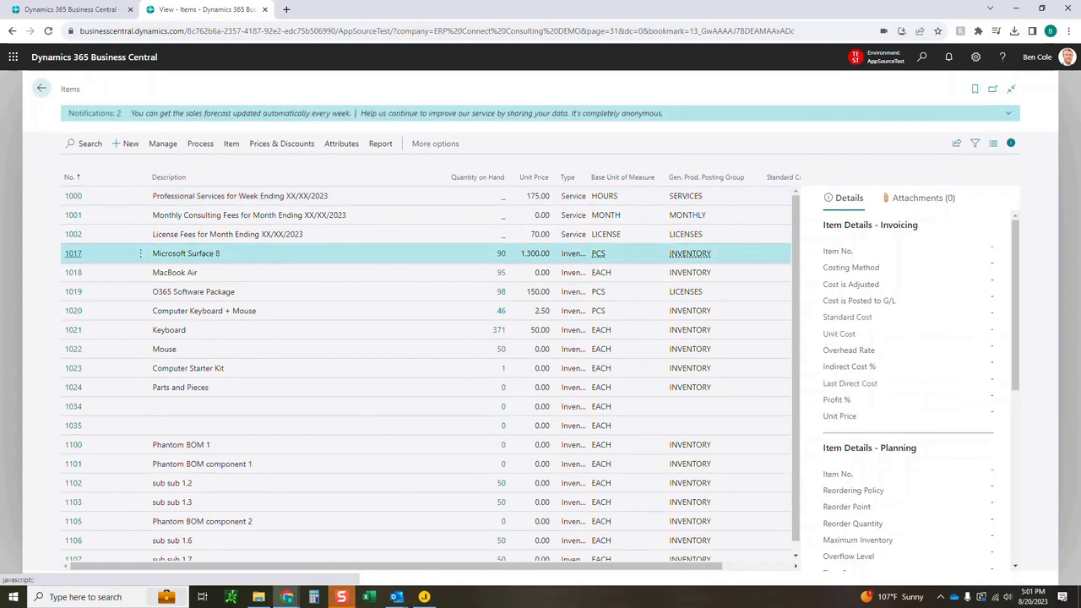
pyautogui.click(181, 142)
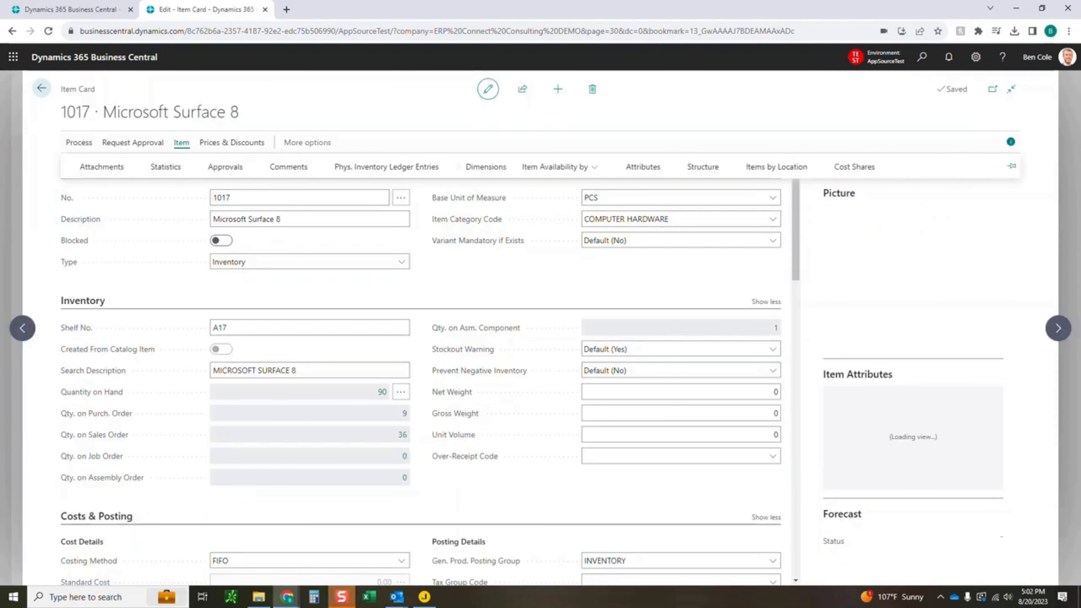
pyautogui.click(560, 167)
pyautogui.click(536, 272)
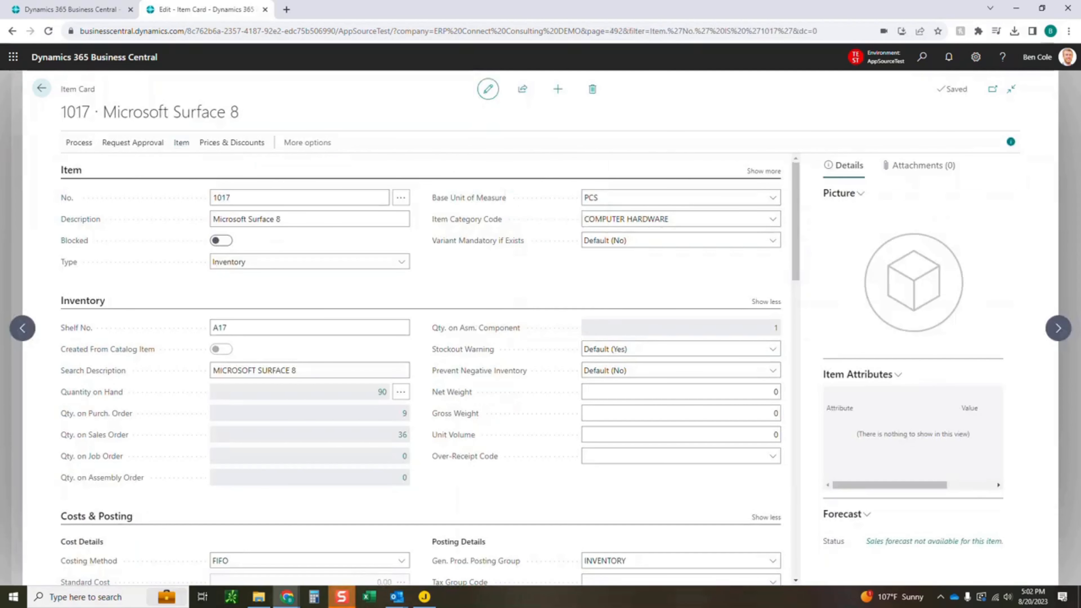
# Drill into the DALLAS projected available balance, open its item ledger entries, and review their quantity and cost columns
pyautogui.moveTo(570, 557); pyautogui.dragTo(673, 557)
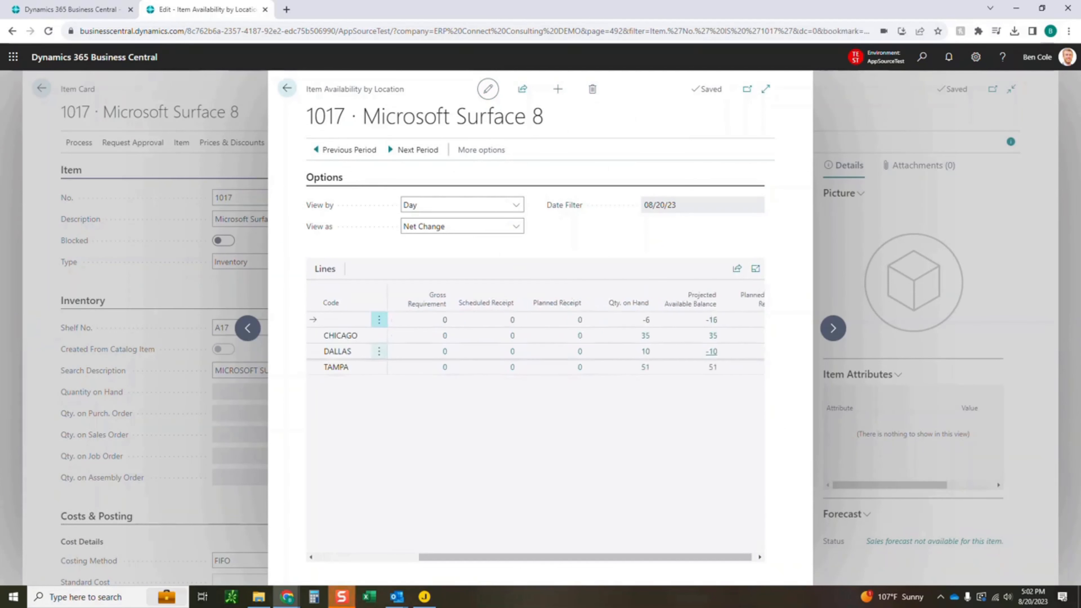
pyautogui.click(710, 351)
pyautogui.click(762, 211)
pyautogui.moveTo(395, 516); pyautogui.dragTo(585, 515)
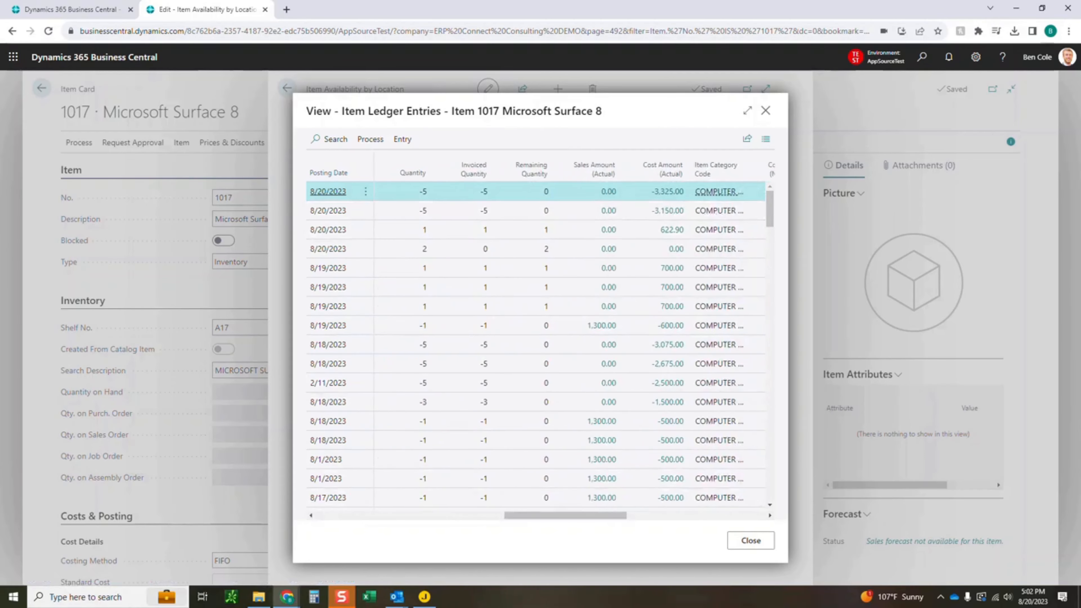
# Close the ledger entries, availability and item pages for item 1017 and return to the Warehouse Activities home page
pyautogui.click(750, 540)
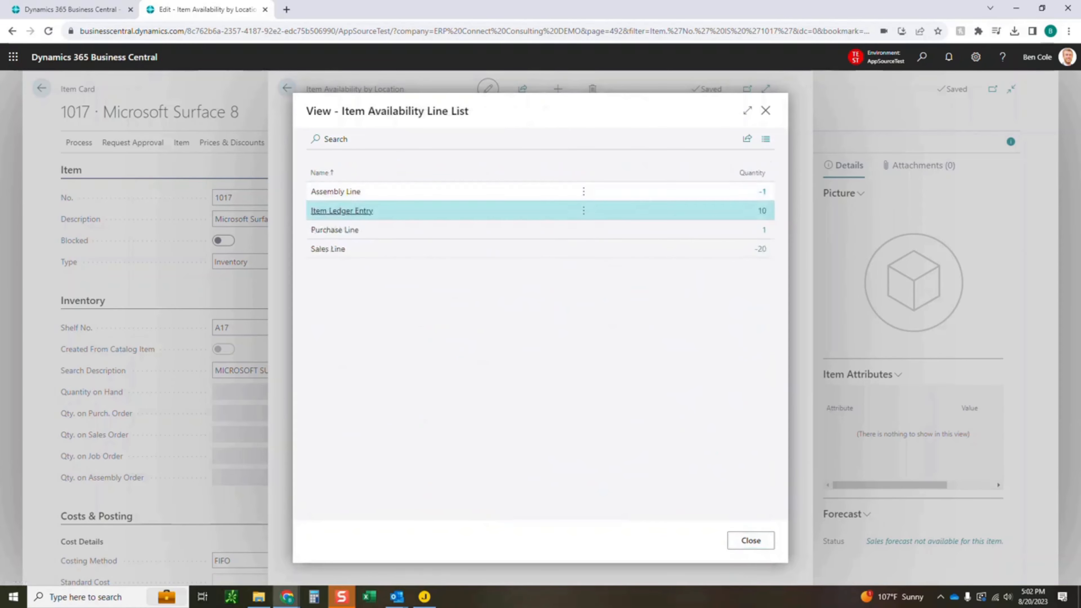
pyautogui.click(766, 110)
pyautogui.press('Escape')
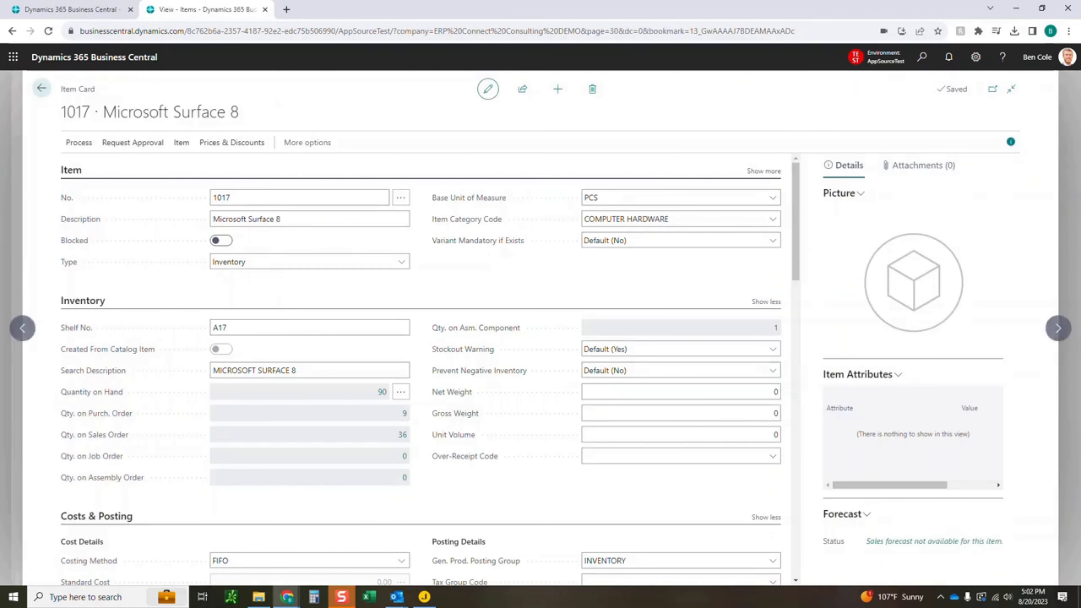
pyautogui.press('Escape')
pyautogui.press('Escape')
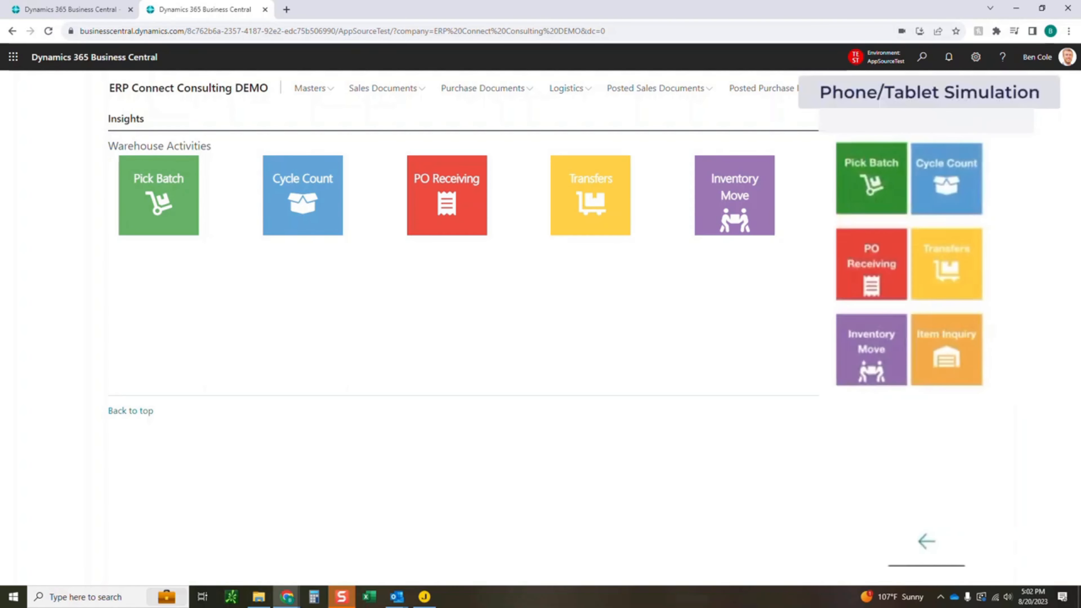
# Open Item Inquiry and look up item 1017 to examine its quantities on hand by location
pyautogui.click(946, 350)
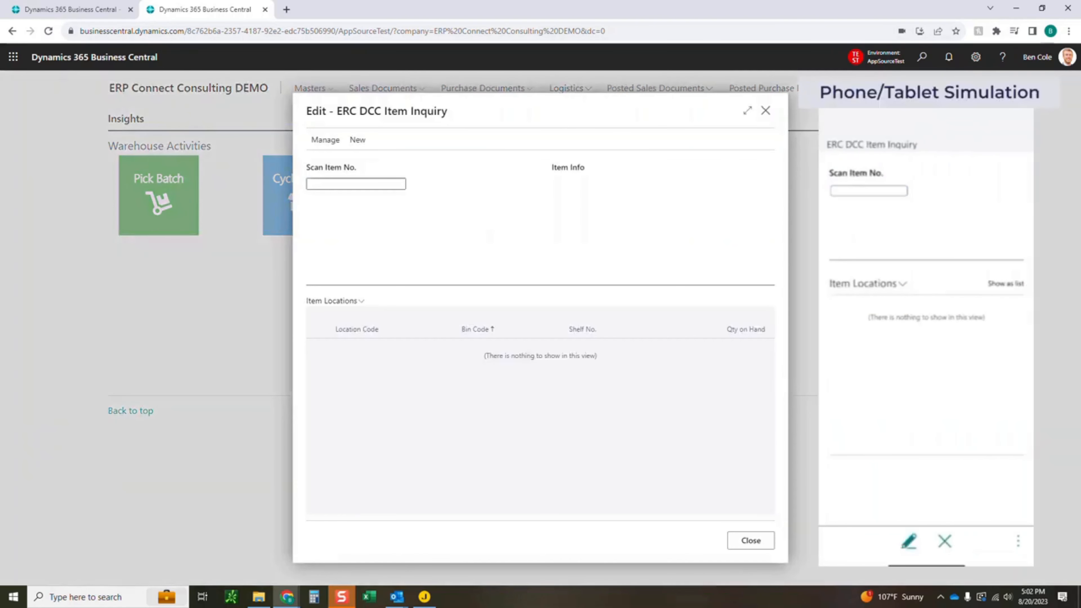
pyautogui.click(355, 183)
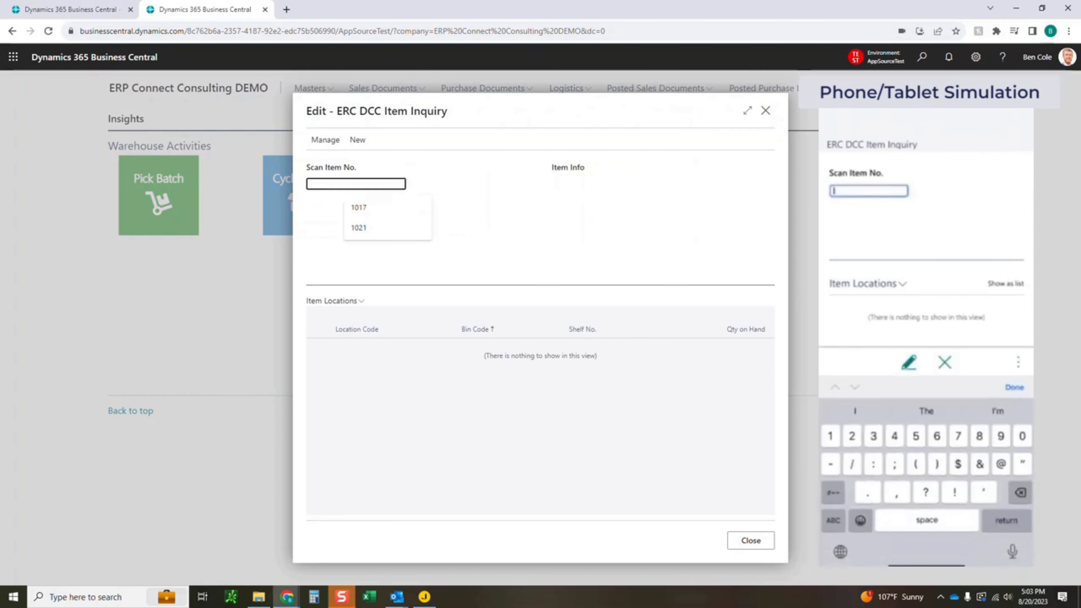
pyautogui.write('1017')
pyautogui.press('Return')
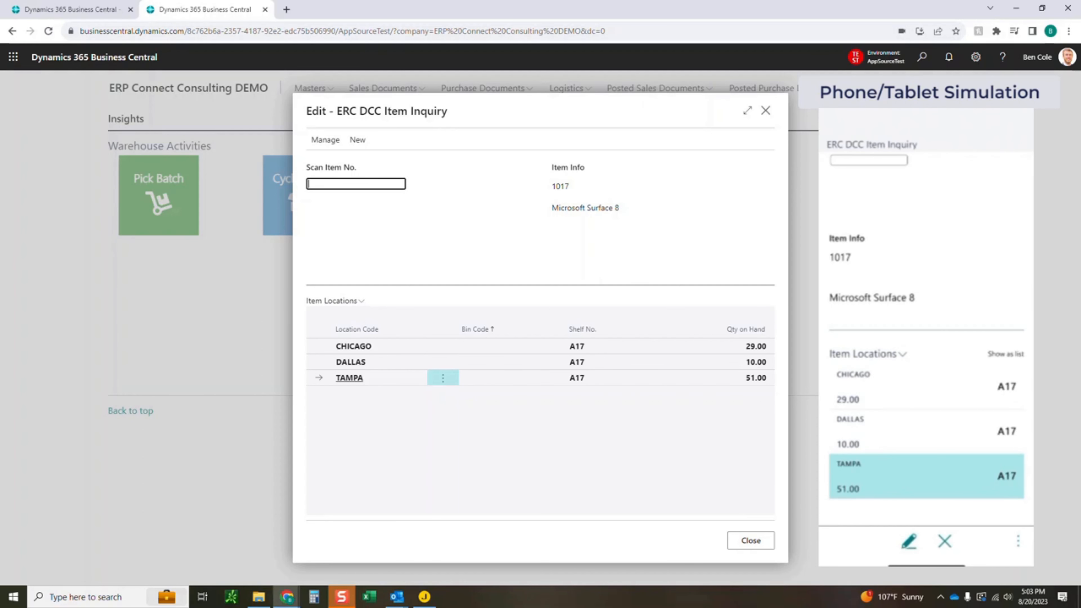
# Show the label printing options available in Item Inquiry for item 1017, and close the inquiry
pyautogui.click(325, 140)
pyautogui.click(358, 140)
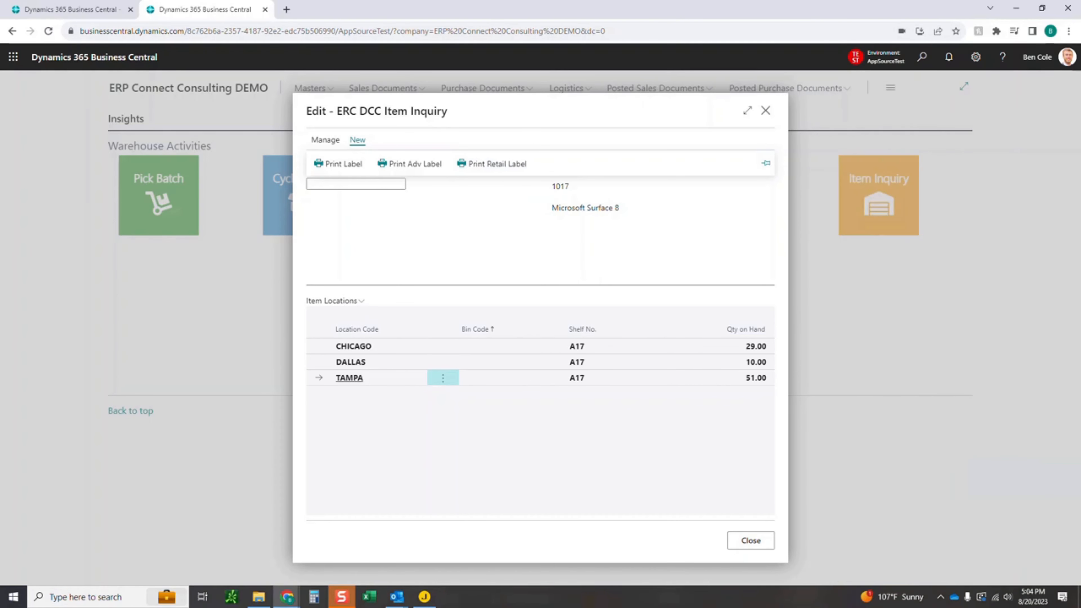
pyautogui.click(766, 110)
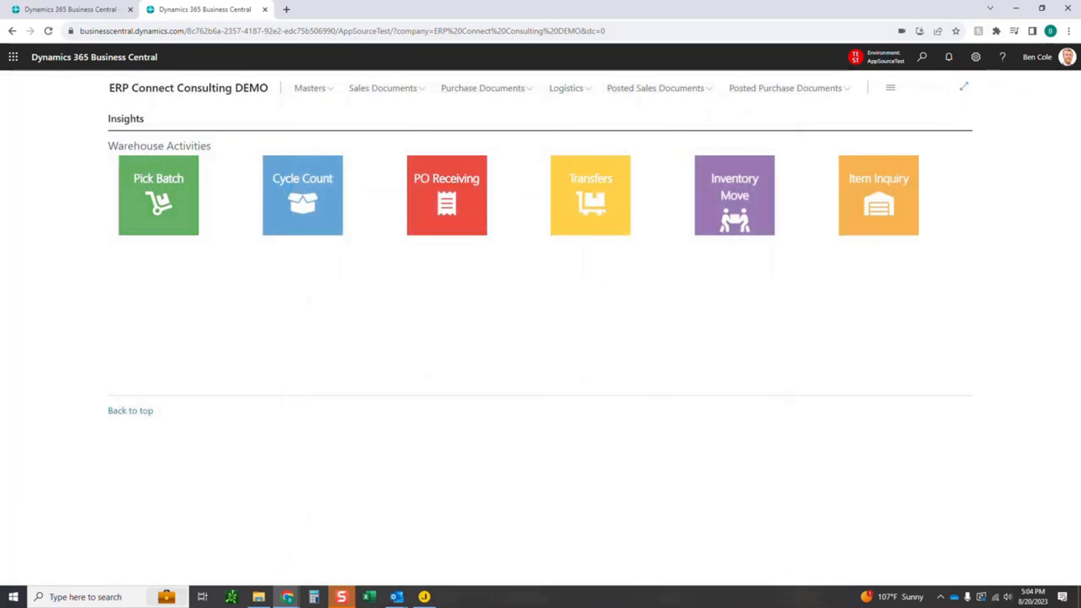